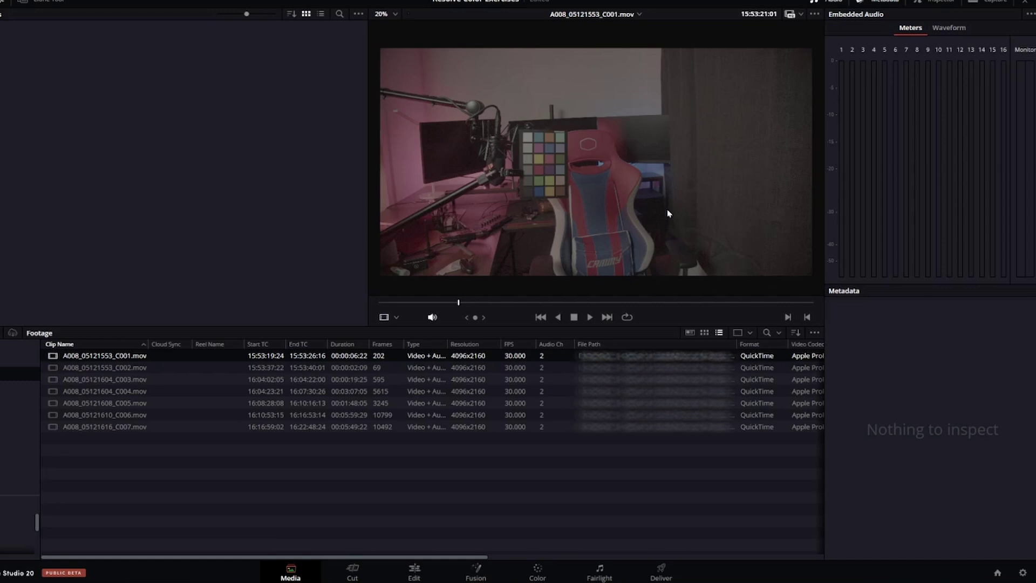
pyautogui.keyDown('ctrl'); pyautogui.click(140, 379); pyautogui.keyUp('ctrl')
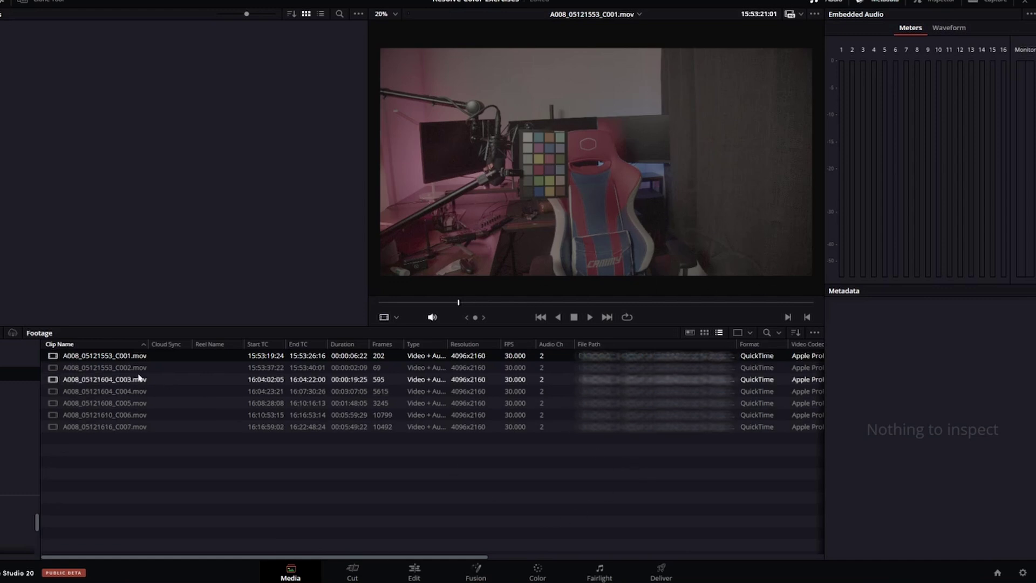
pyautogui.click(105, 355)
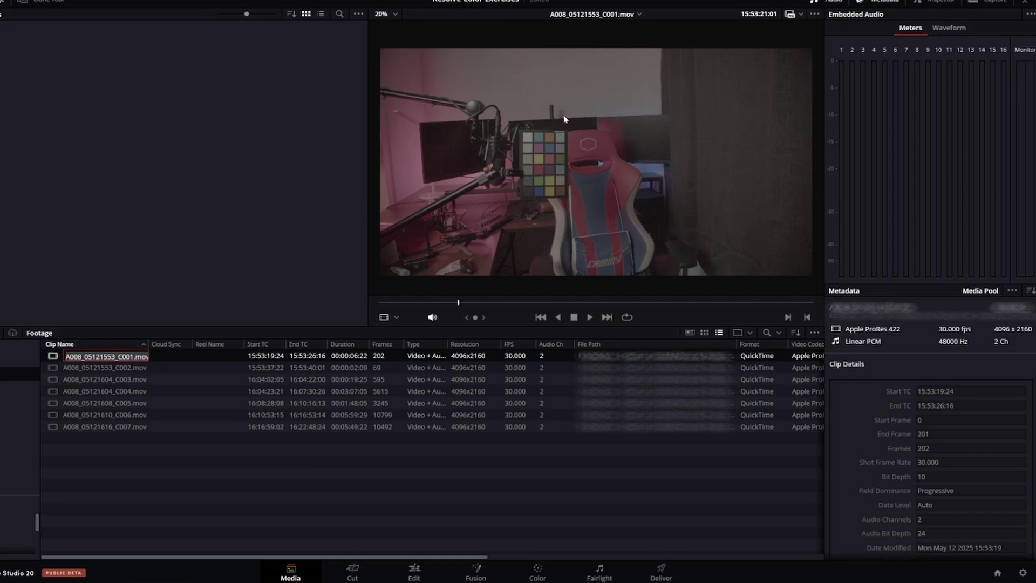
pyautogui.press('Return')
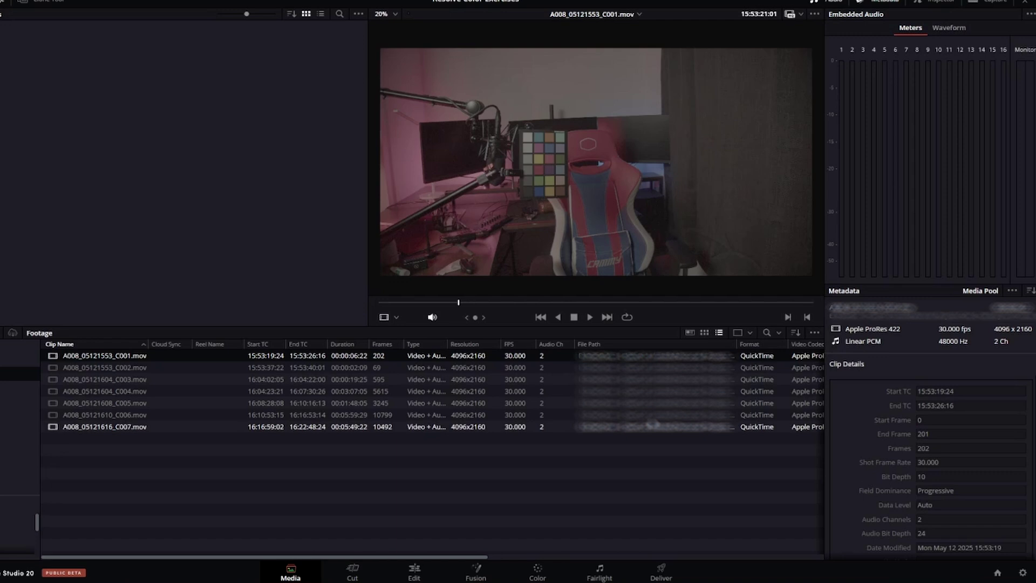
pyautogui.keyDown('ctrl'); pyautogui.click(160, 361); pyautogui.keyUp('ctrl')
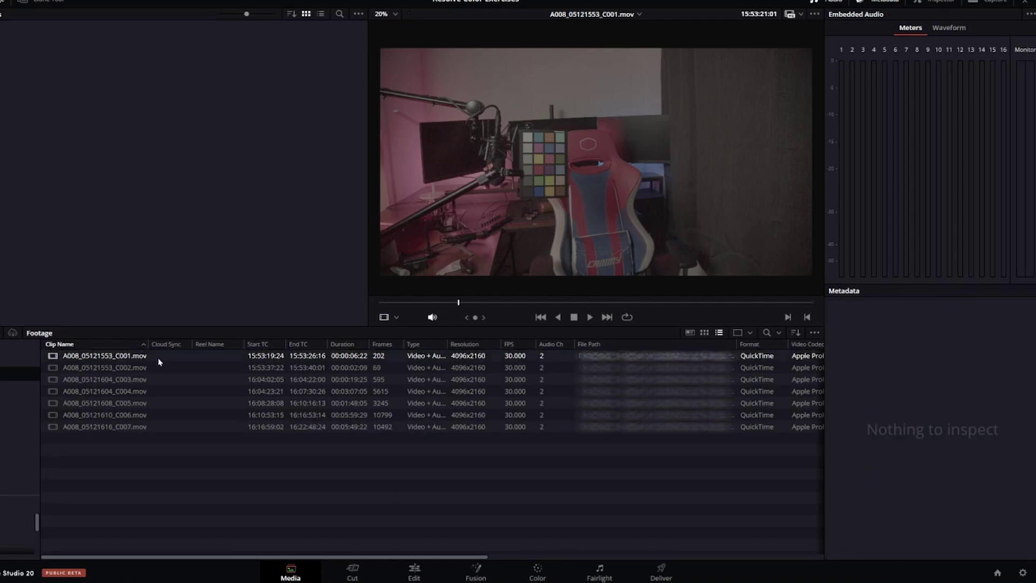
pyautogui.click(168, 363)
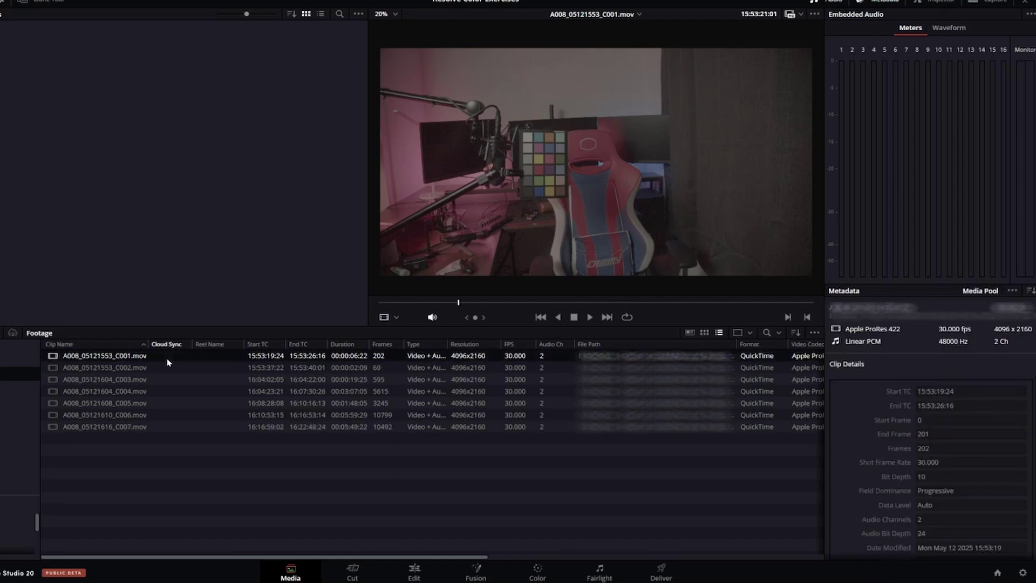
pyautogui.click(792, 516)
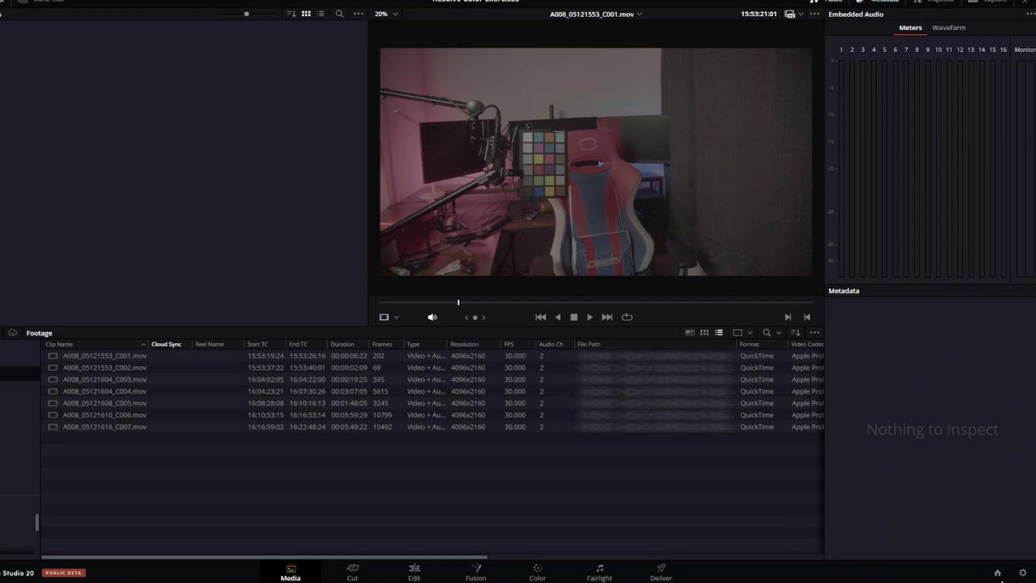
# Check the installed version in the About window, and view the project's master settings without changing them.
pyautogui.click(0, 0)
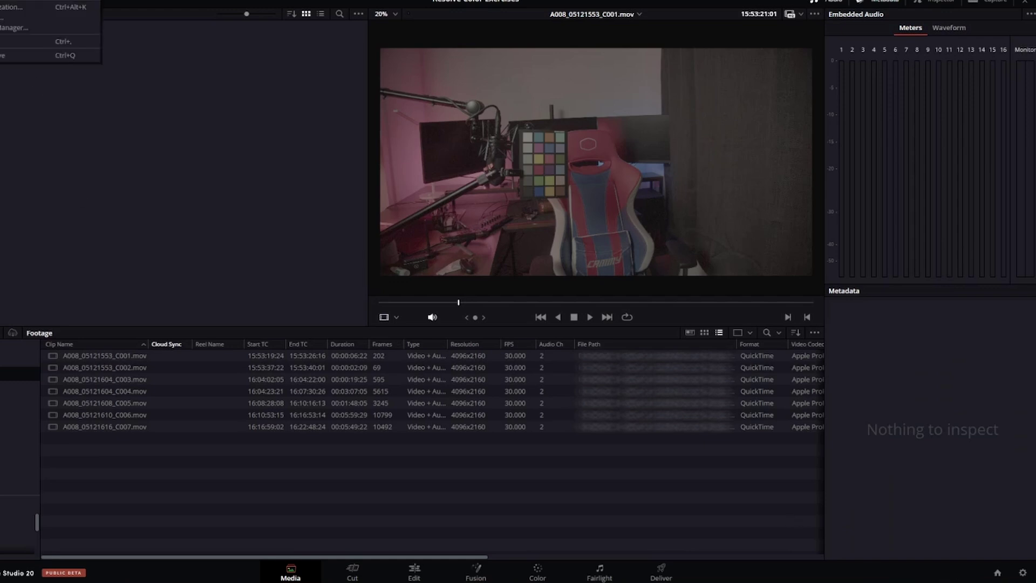
pyautogui.click(5, 0)
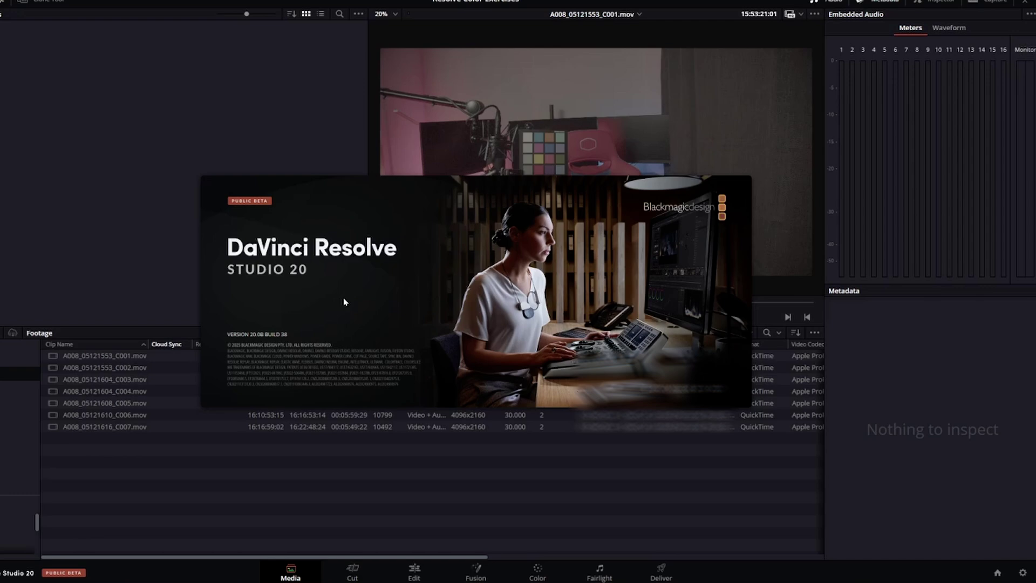
pyautogui.click(498, 492)
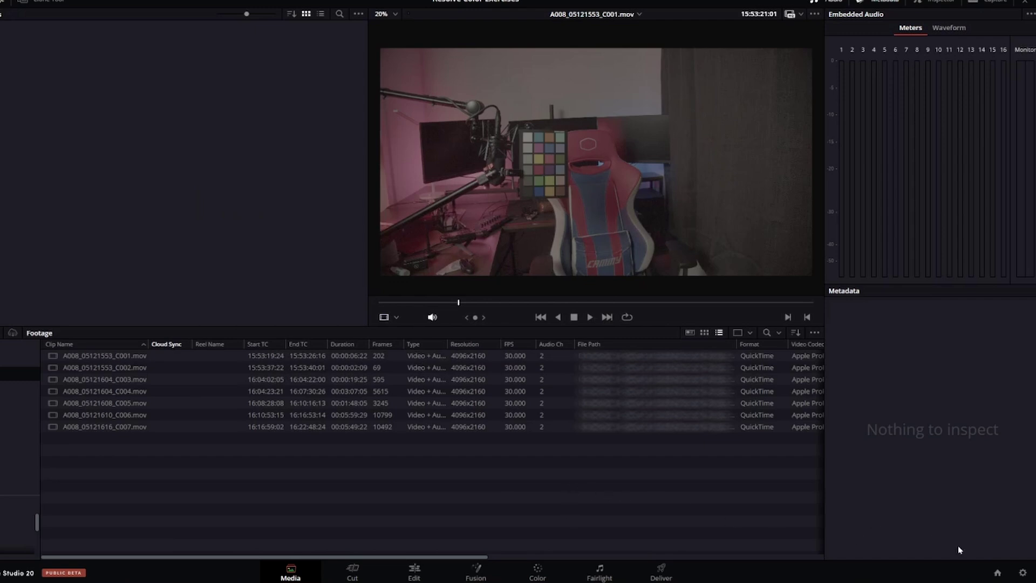
pyautogui.click(1022, 573)
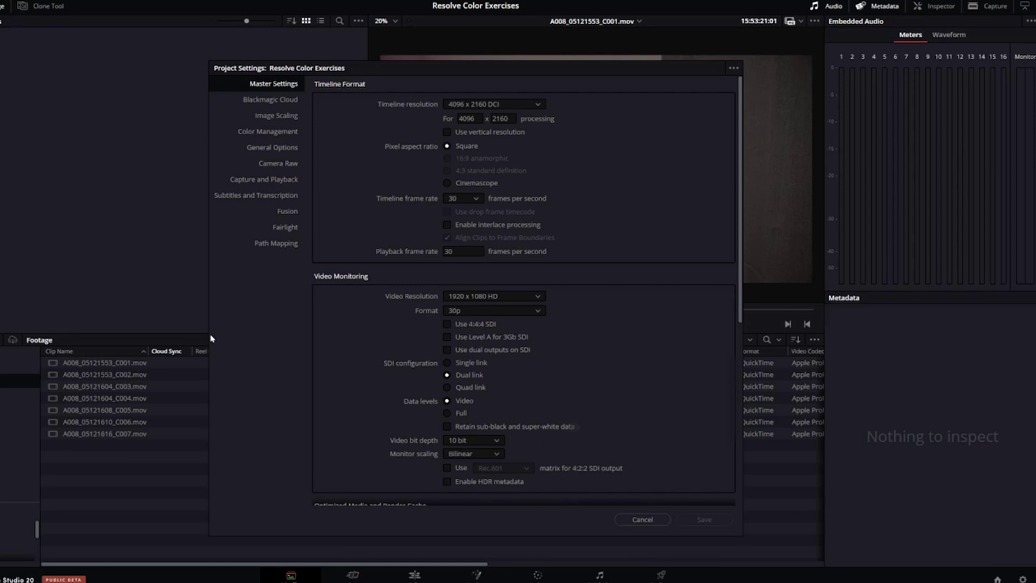
pyautogui.click(621, 522)
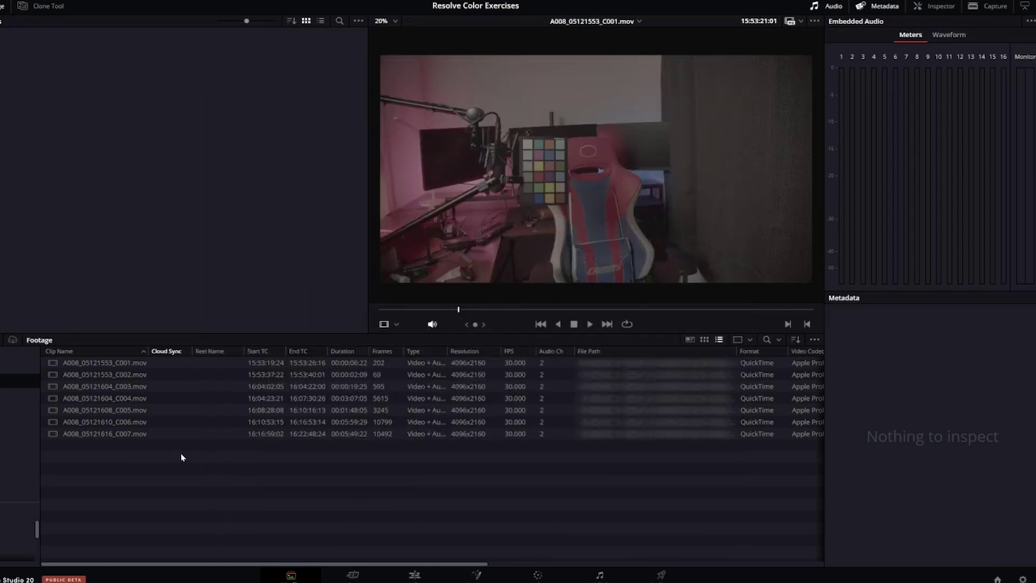
# Select the clip A008_05121553_C001.mov in the Footage bin and show its Inspector settings alongside its metadata.
pyautogui.click(108, 363)
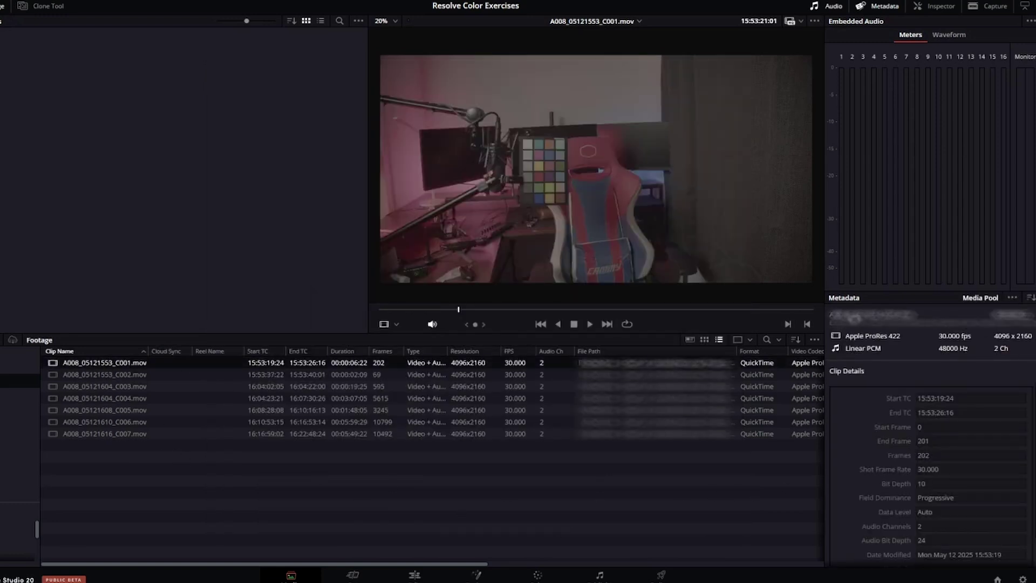
pyautogui.click(874, 7)
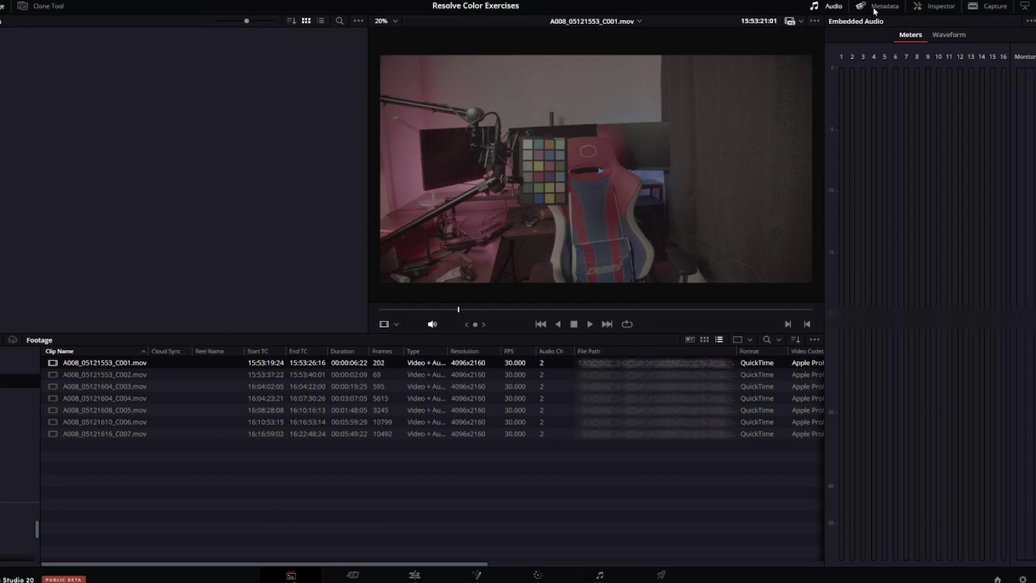
pyautogui.click(875, 7)
pyautogui.click(928, 8)
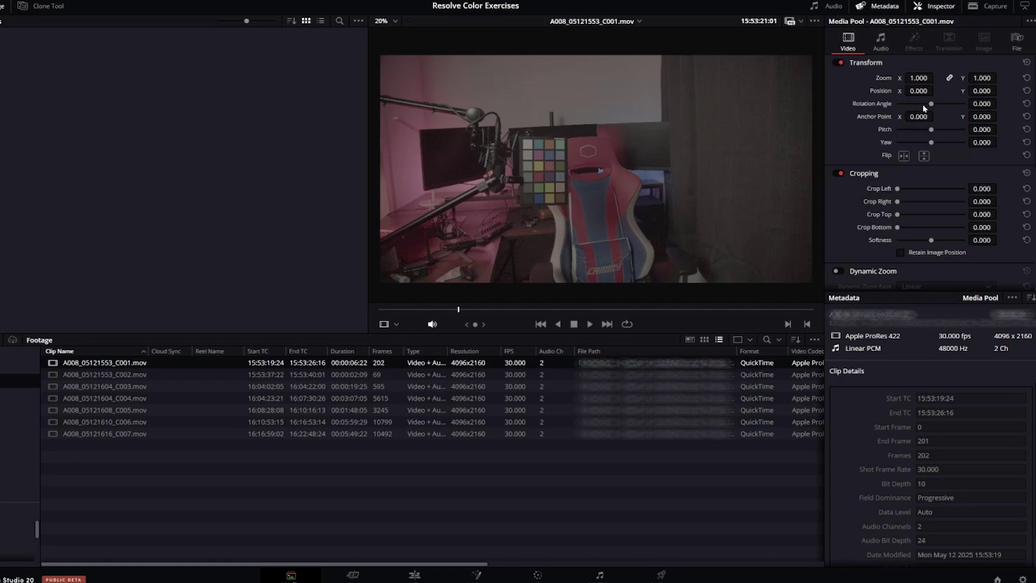
pyautogui.moveTo(931, 103); pyautogui.dragTo(931, 104)
pyautogui.click(1026, 103)
# In the project's master settings, set the video monitoring resolution to 2048 x 1080 DCI and the data levels to Full.
pyautogui.keyDown('shift'); pyautogui.click(470, 373); pyautogui.keyUp('shift')
pyautogui.hotkey('shift', '9')
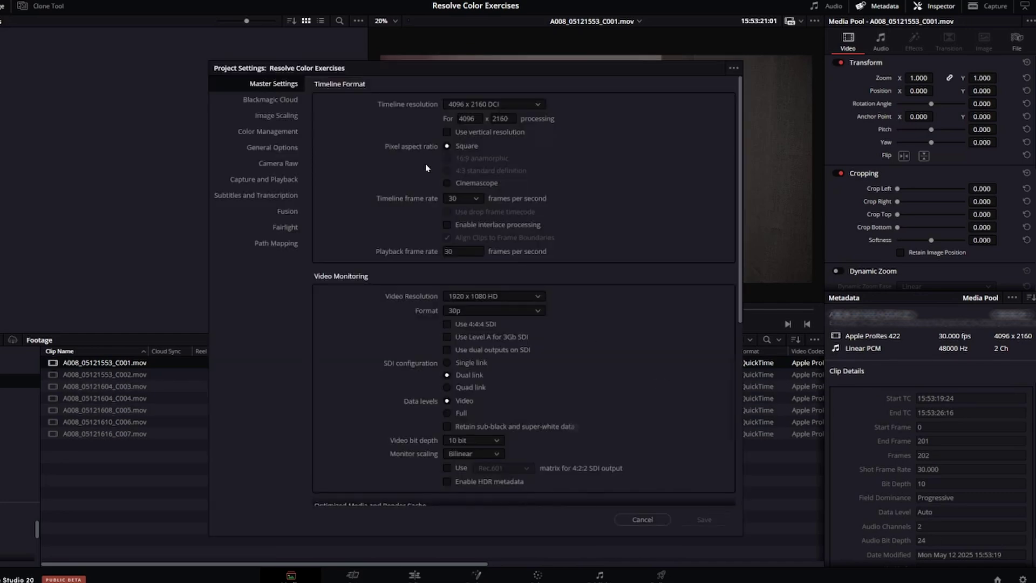
pyautogui.moveTo(543, 73); pyautogui.dragTo(266, 80)
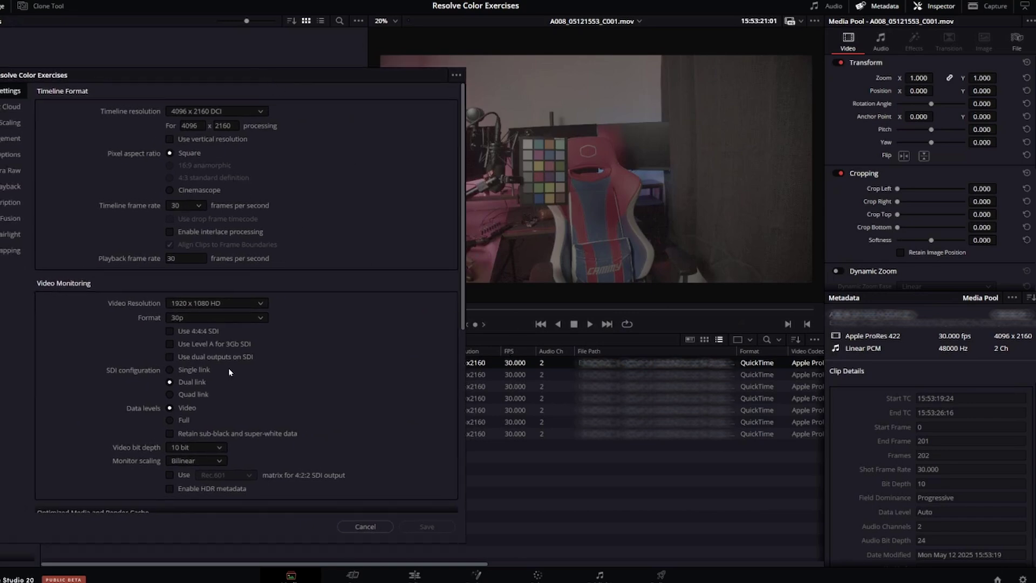
pyautogui.moveTo(277, 81); pyautogui.dragTo(381, 60)
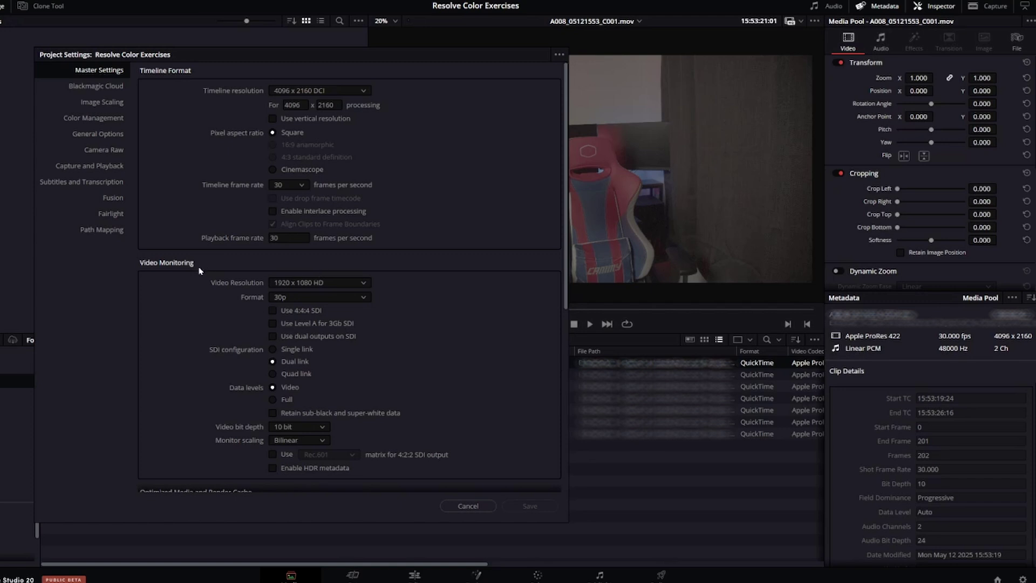
pyautogui.click(320, 282)
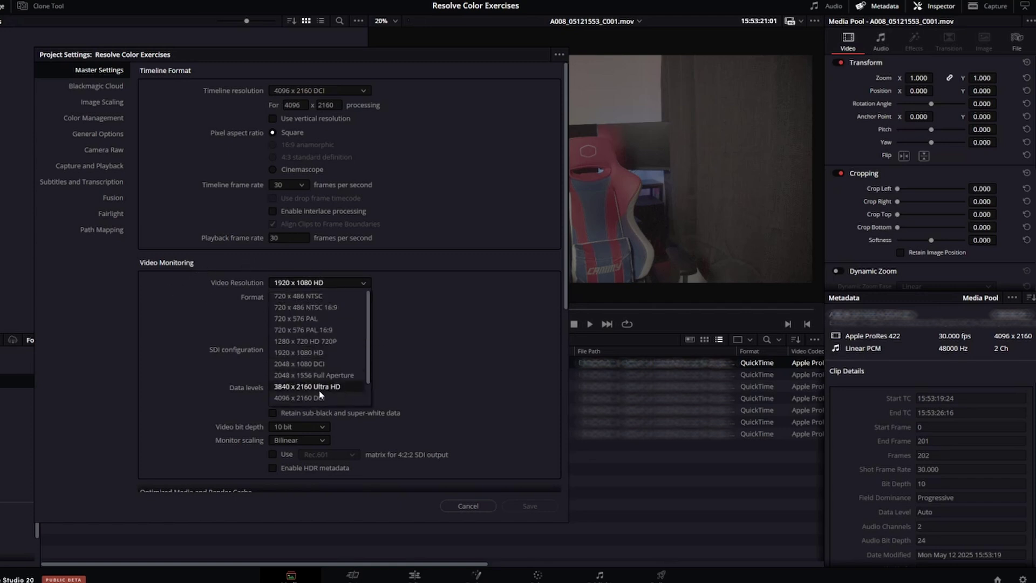
pyautogui.click(318, 368)
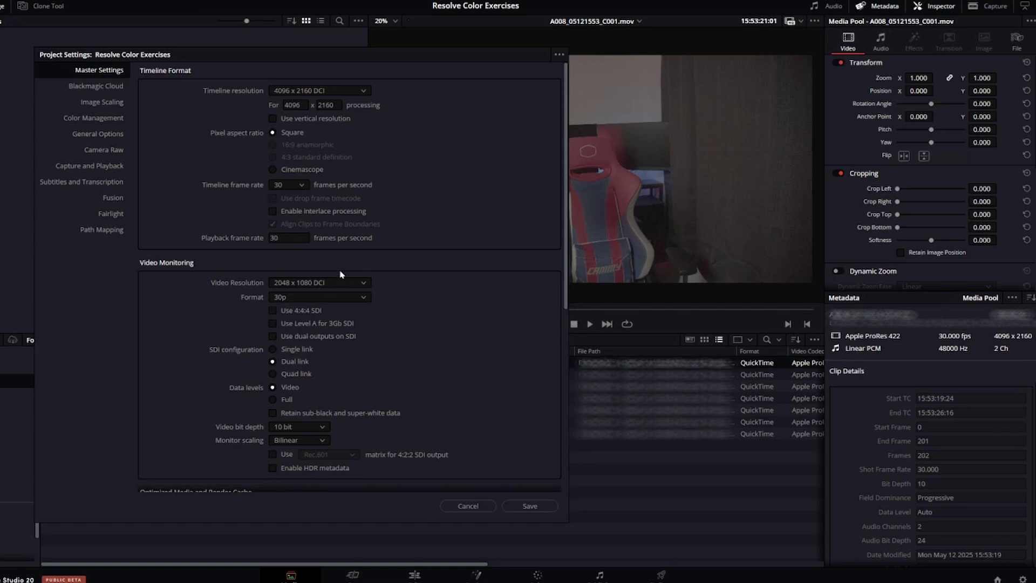
pyautogui.click(277, 400)
# Set the project's color science to DaVinci YRGB Color Managed in the color management settings.
pyautogui.click(114, 120)
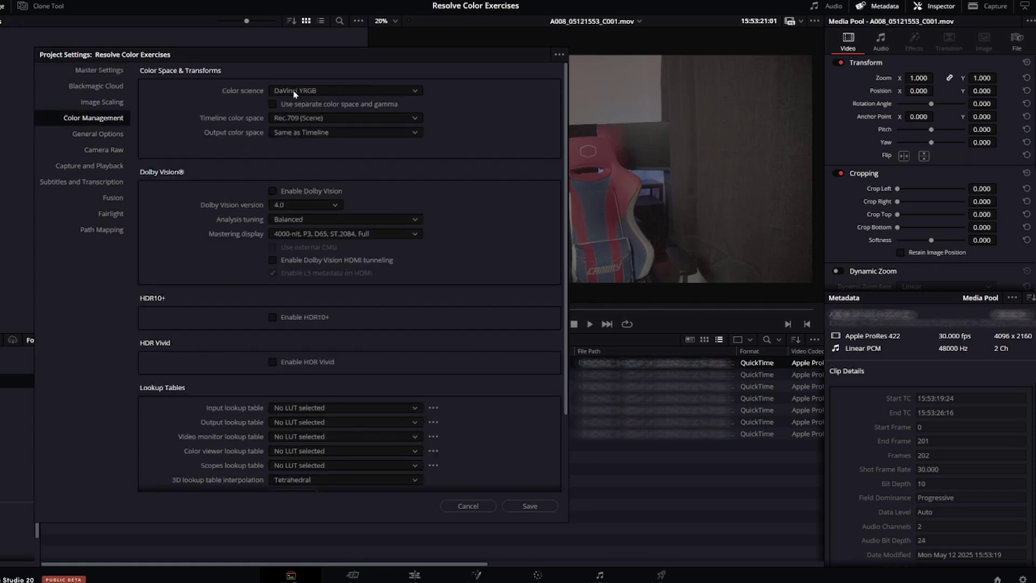
pyautogui.click(337, 92)
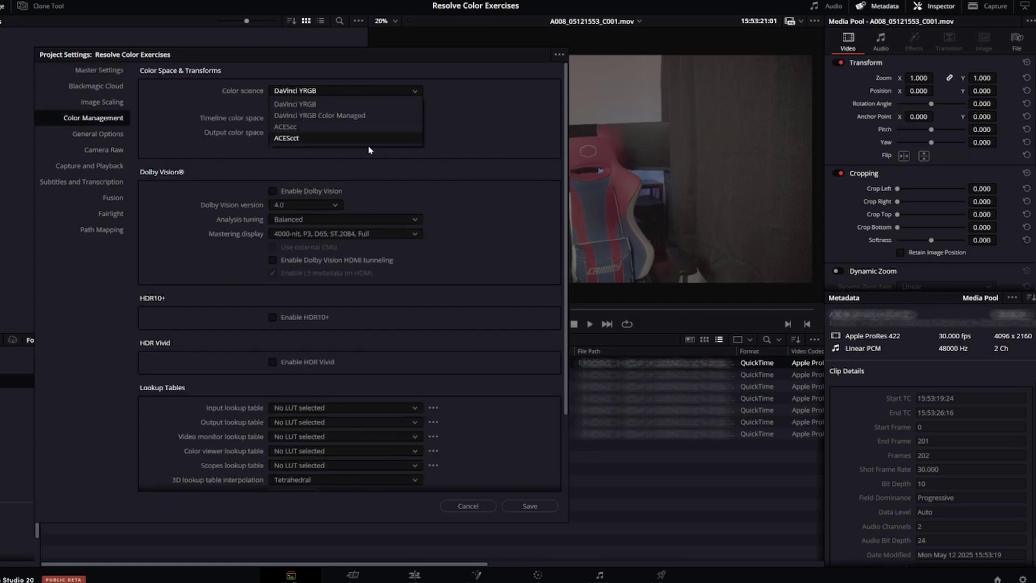
pyautogui.click(281, 116)
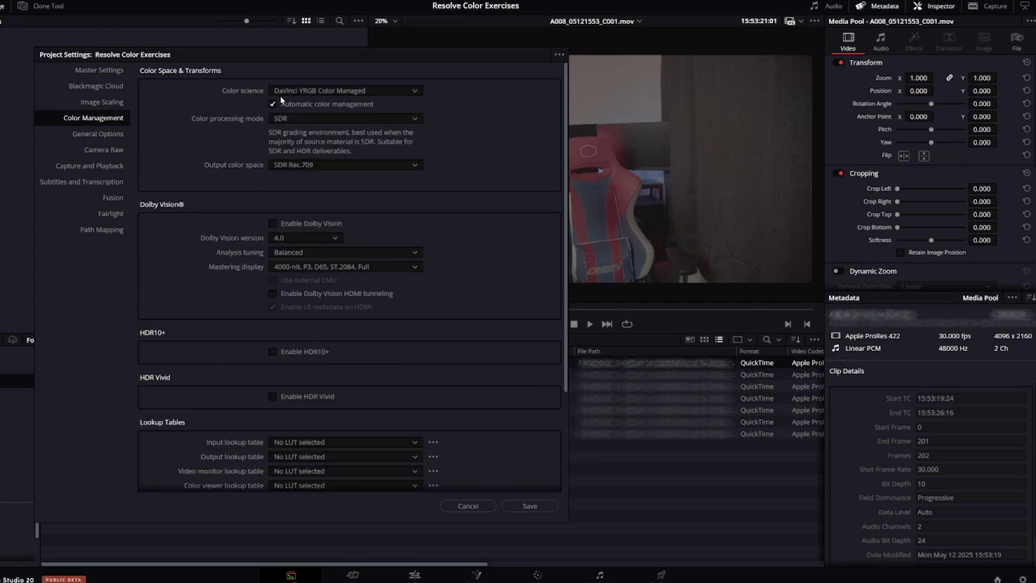
pyautogui.click(354, 93)
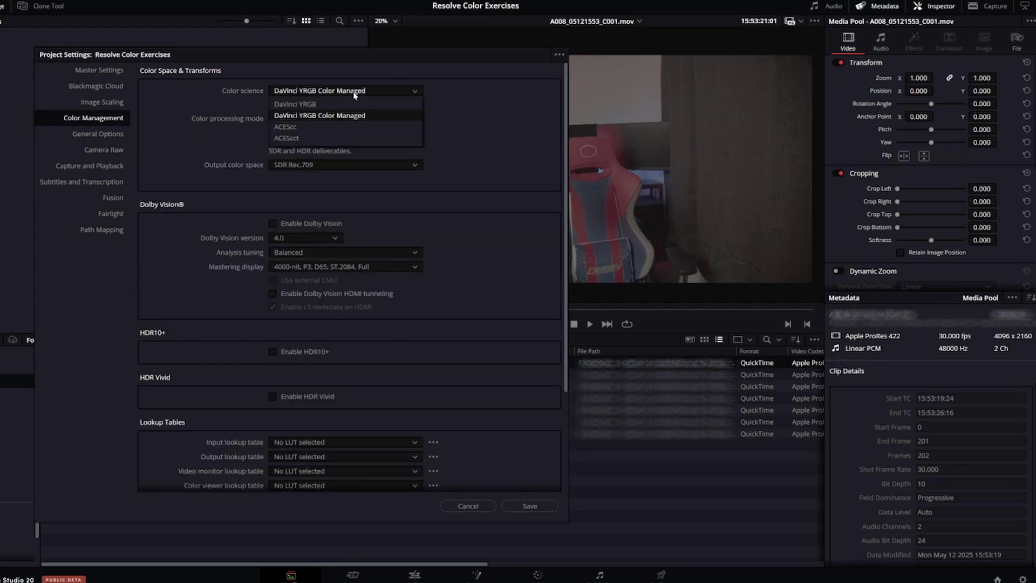
pyautogui.click(311, 116)
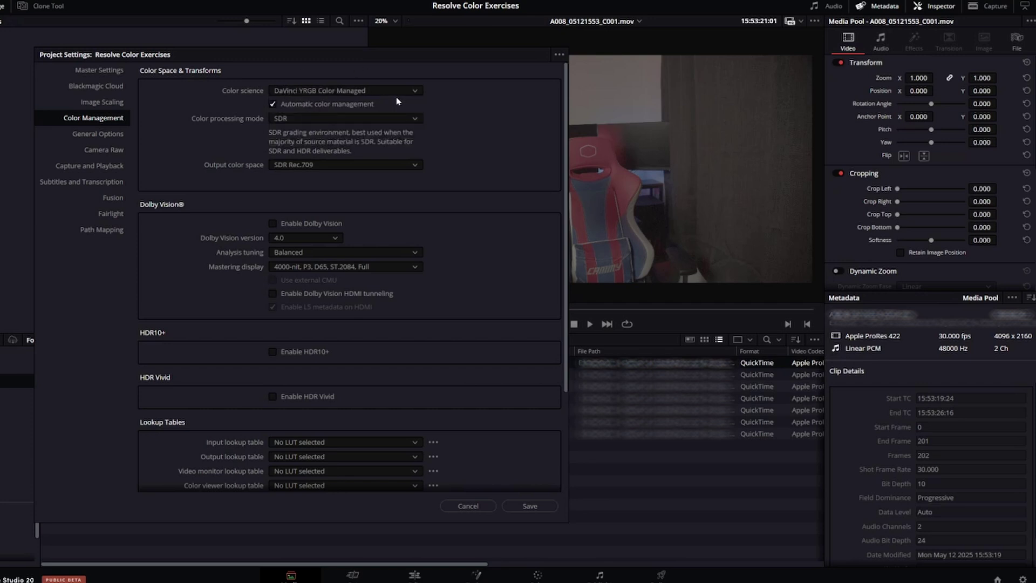
# Turn off automatic color management and choose SDR Rec.709 as the color processing mode.
pyautogui.click(299, 106)
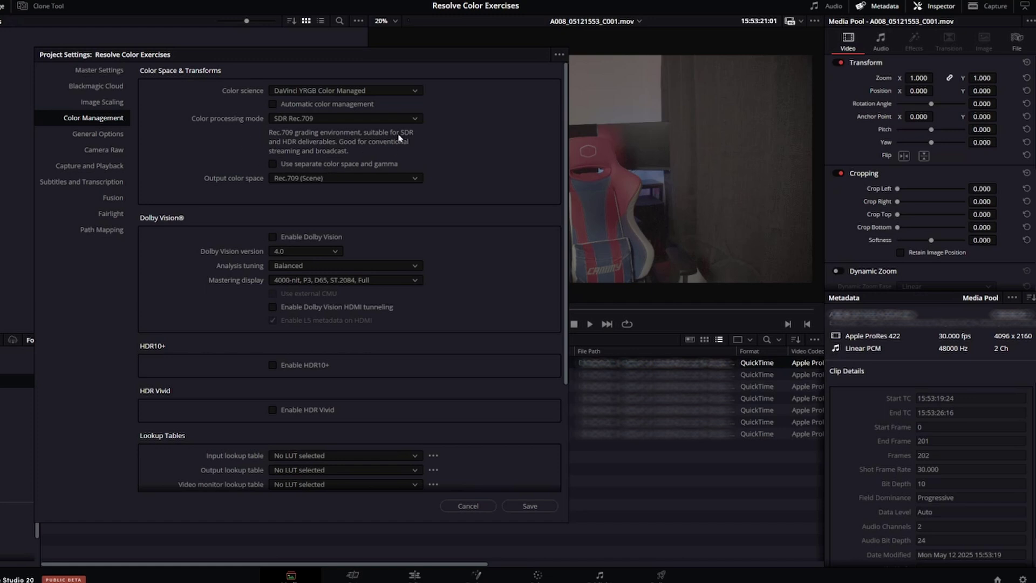
pyautogui.click(358, 115)
pyautogui.click(318, 128)
# Set the output color space to sRGB, review the available color processing modes, and save the project settings.
pyautogui.click(374, 178)
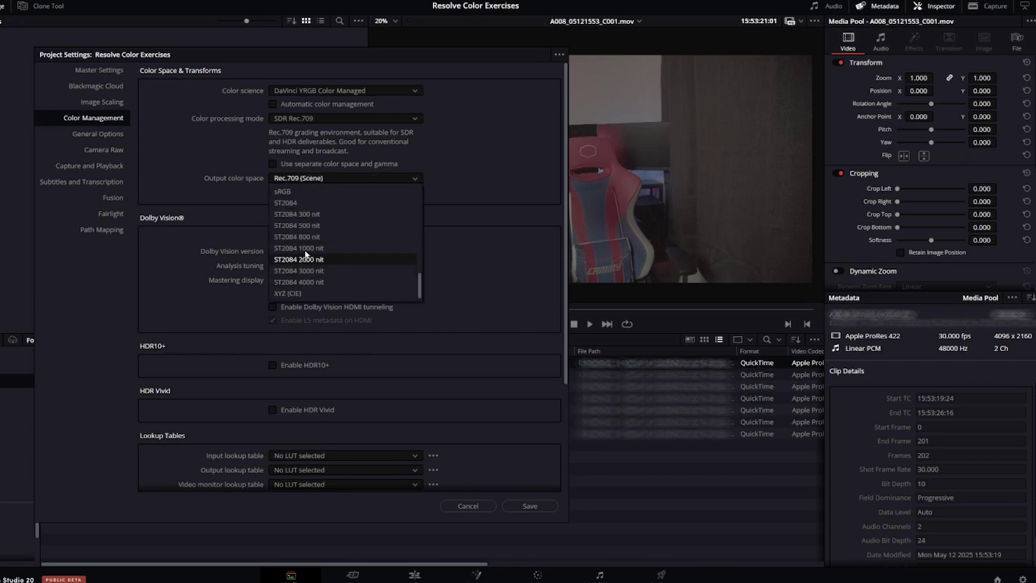
pyautogui.click(293, 190)
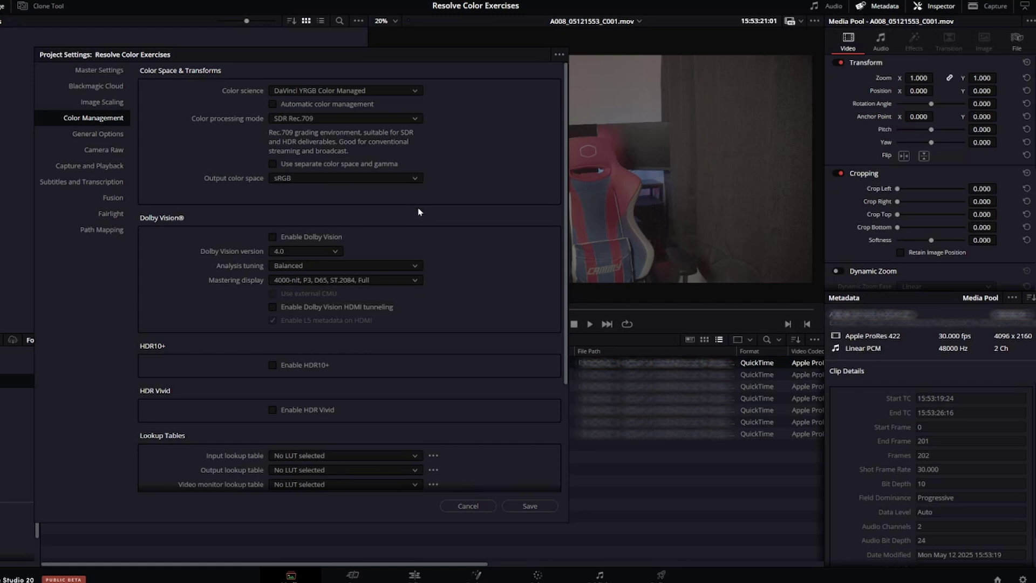
pyautogui.click(399, 119)
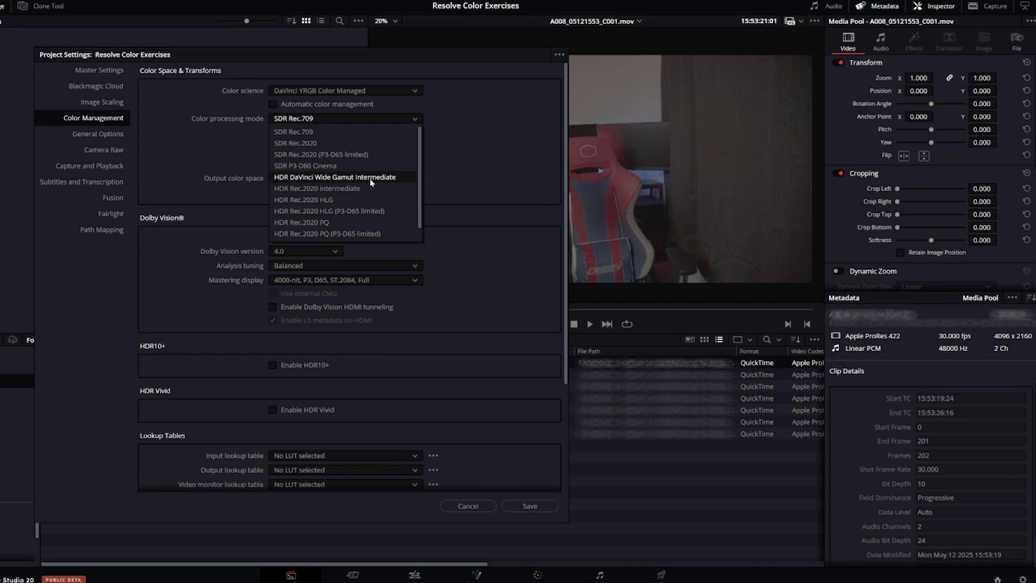
pyautogui.click(496, 166)
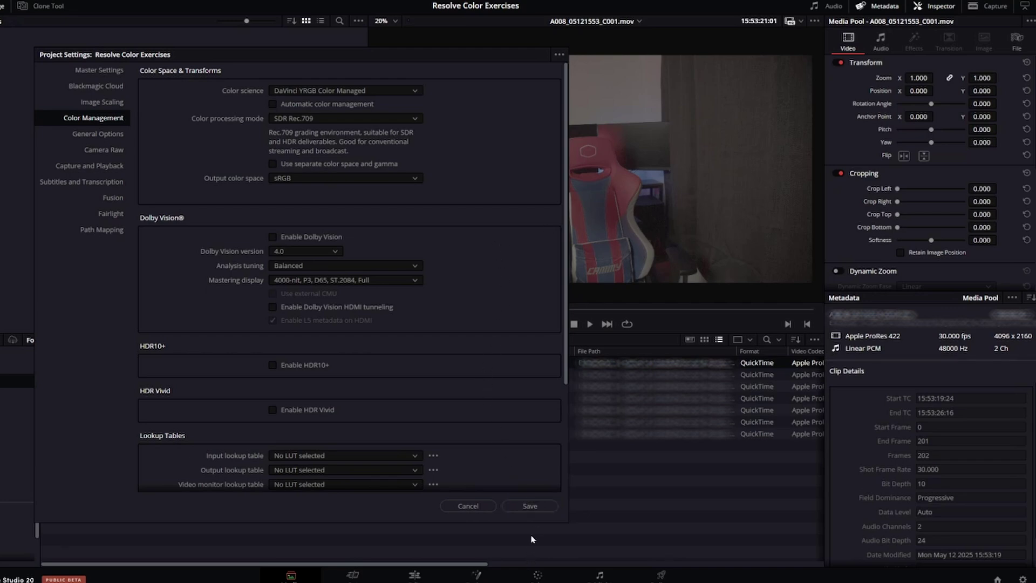
pyautogui.click(530, 506)
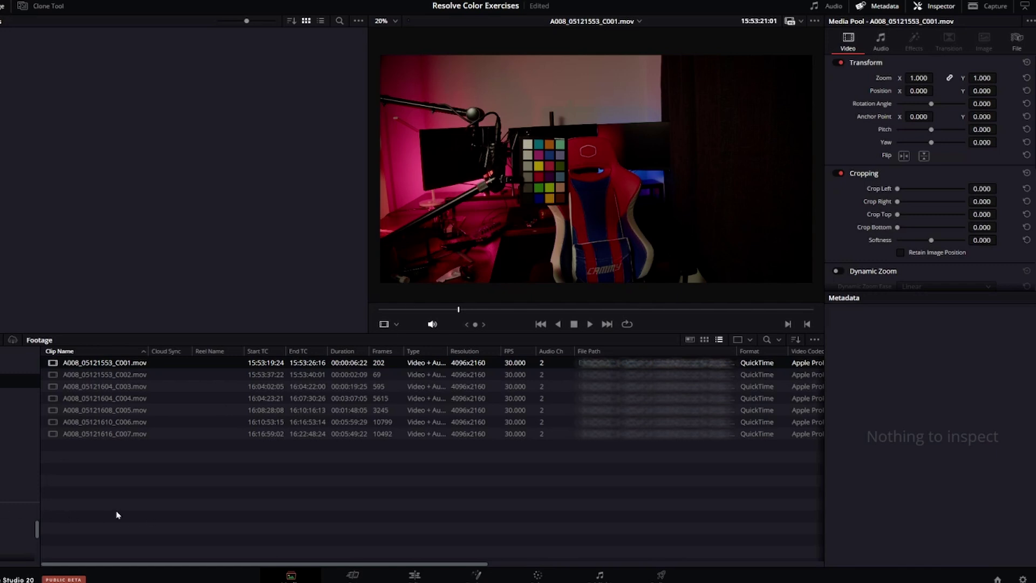
# Create a new timeline from the Footage clip A008_05121553_C001.mov using the project settings, and open it on the Edit page.
pyautogui.click(93, 421)
pyautogui.click(19, 450)
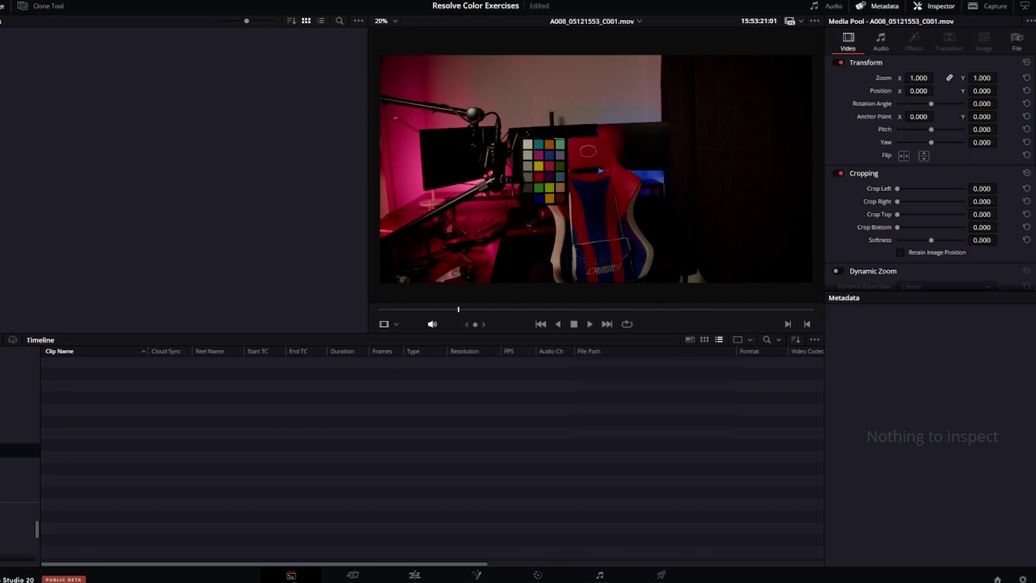
pyautogui.rightClick(157, 432)
pyautogui.click(100, 402)
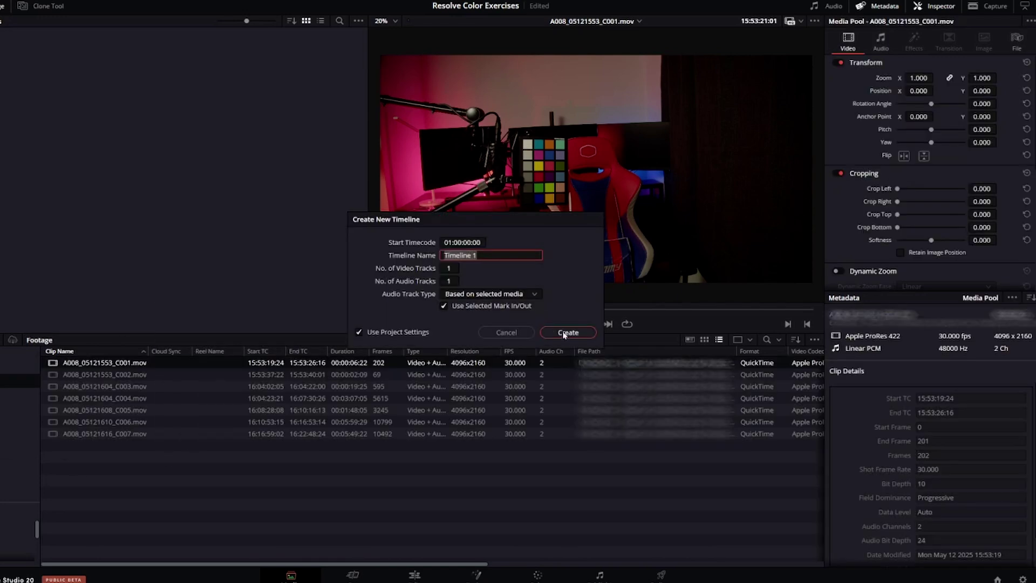
pyautogui.click(564, 333)
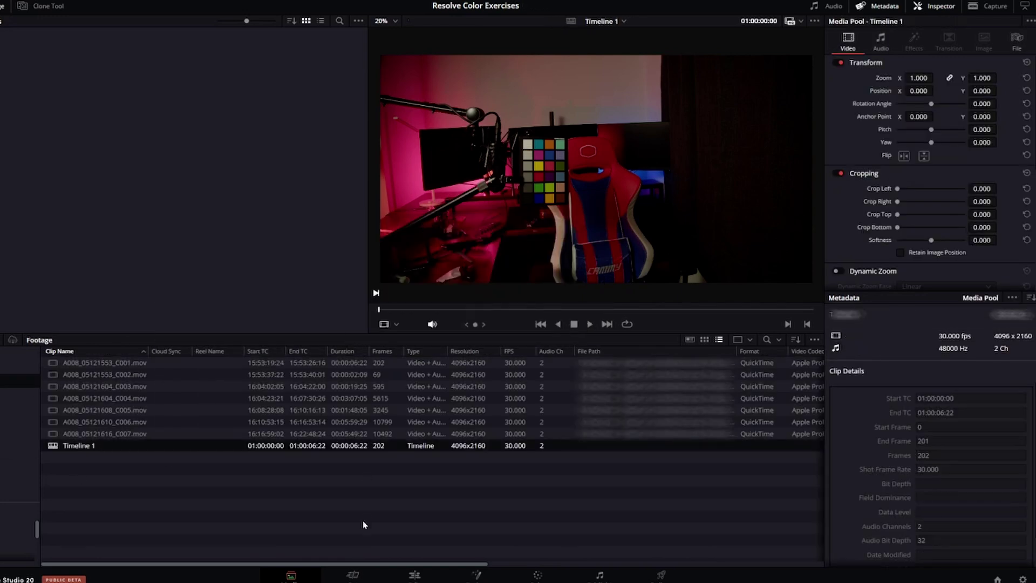
pyautogui.click(416, 574)
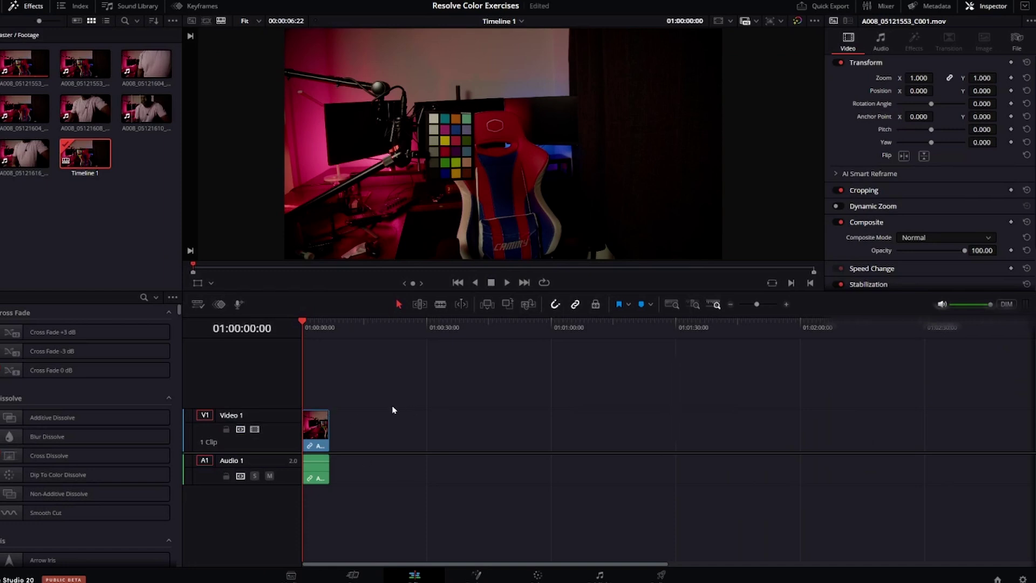
pyautogui.scroll(5, 331, 431)
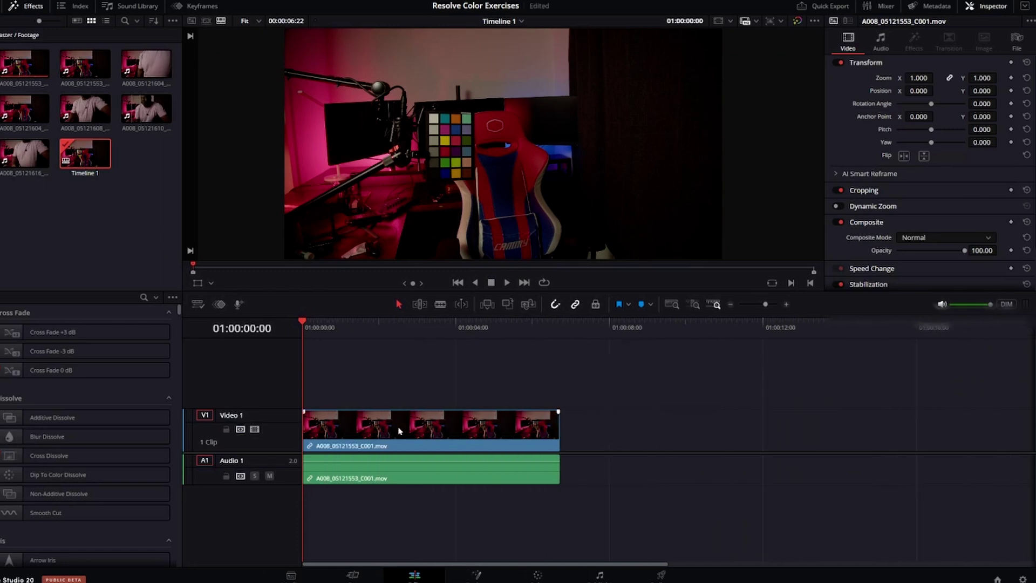
# Park the playhead at 01:00:01:15 on the color chart clip and open it on the Color page.
pyautogui.click(381, 330)
pyautogui.moveTo(384, 333)
pyautogui.mouseDown()
pyautogui.moveTo(446, 332)
pyautogui.moveTo(401, 332)
pyautogui.mouseUp()
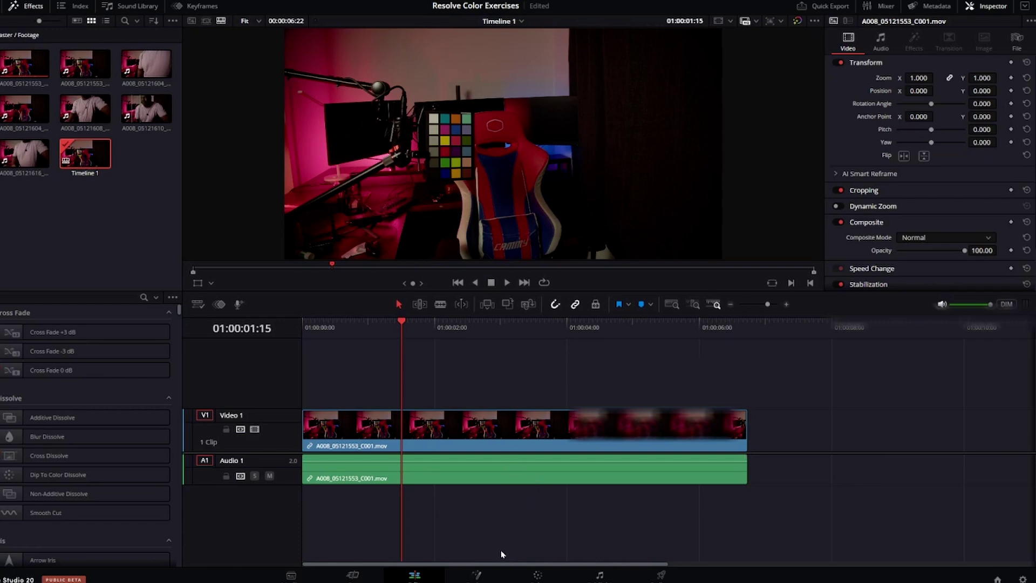
pyautogui.click(537, 575)
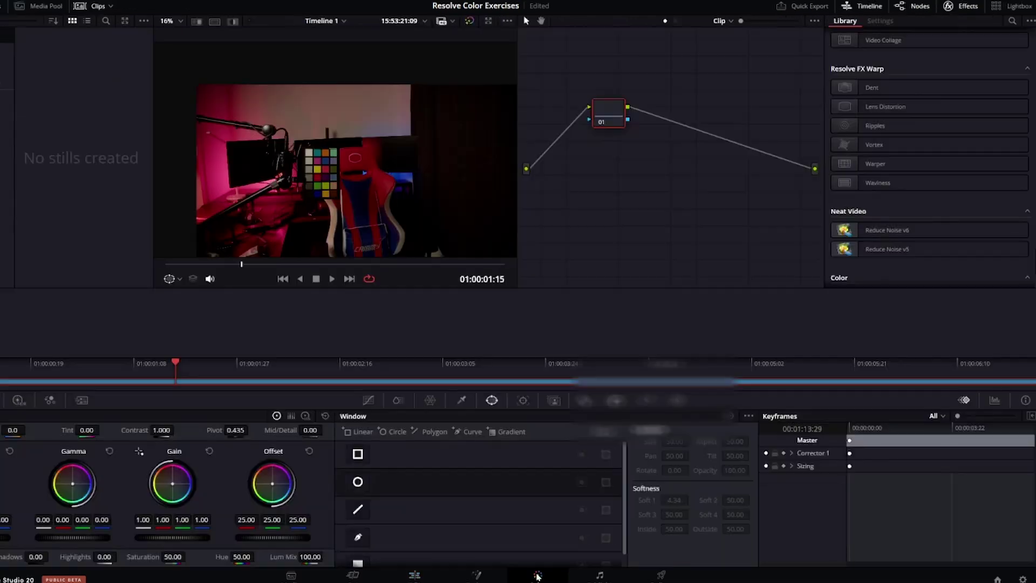
# Hide the clip thumbnails and the stills gallery to enlarge the viewer around the color chart.
pyautogui.click(94, 6)
pyautogui.scroll(3, 315, 246)
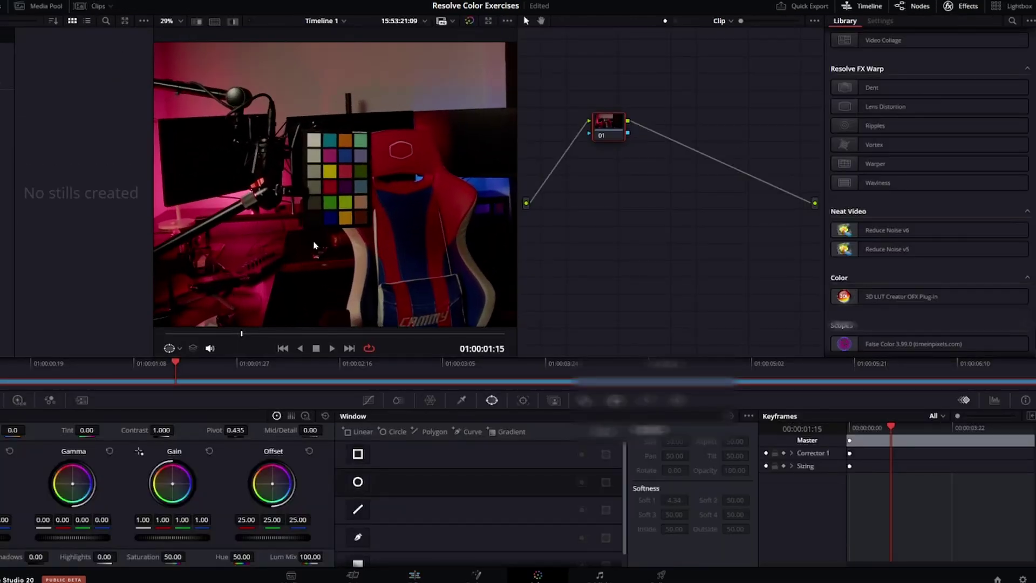
pyautogui.click(1, 7)
pyautogui.scroll(2, 221, 230)
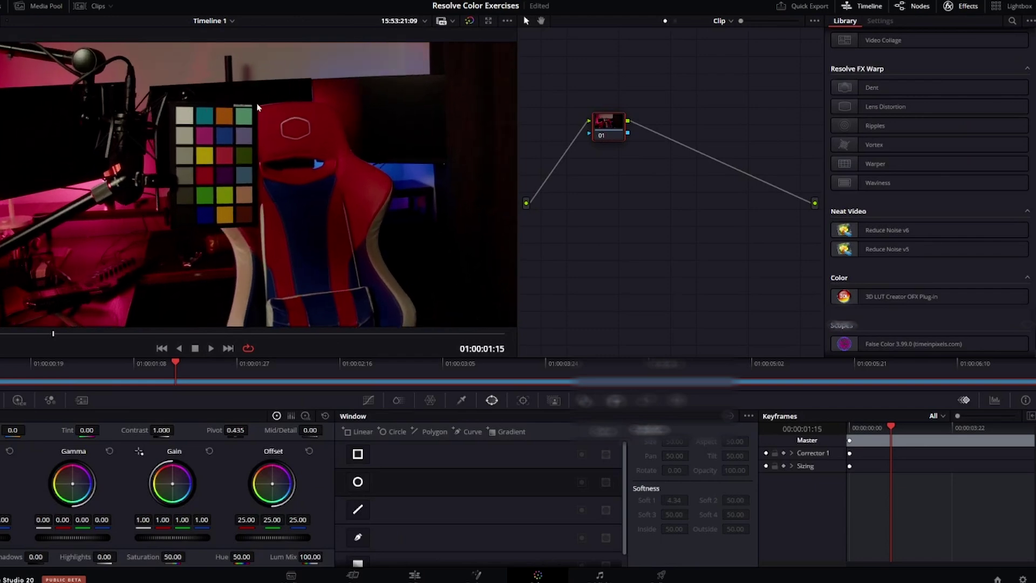
# Draw a closed four-corner pen window around the color chart on node 01 and highlight the isolated area.
pyautogui.click(365, 537)
pyautogui.click(171, 105)
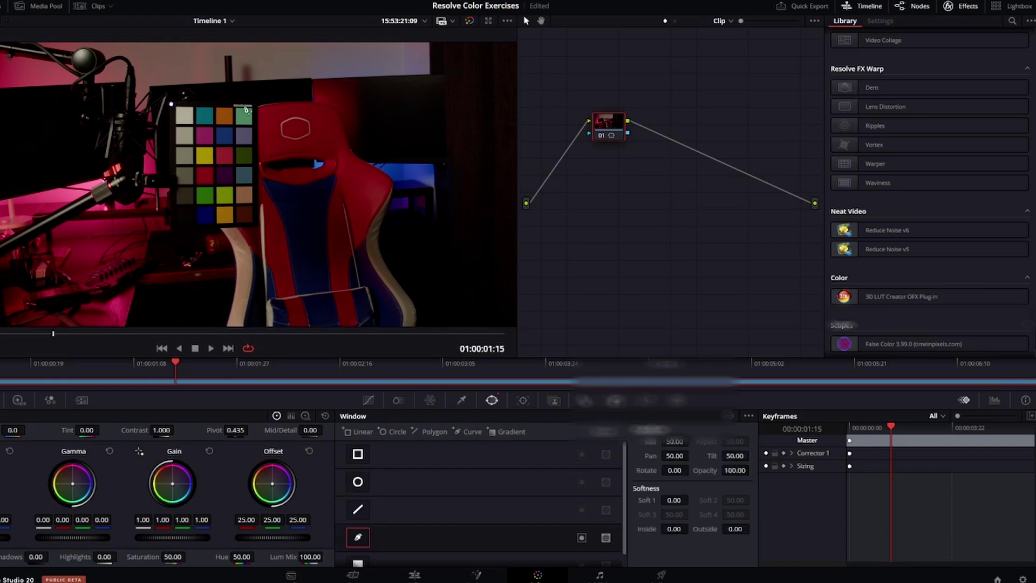
pyautogui.click(256, 105)
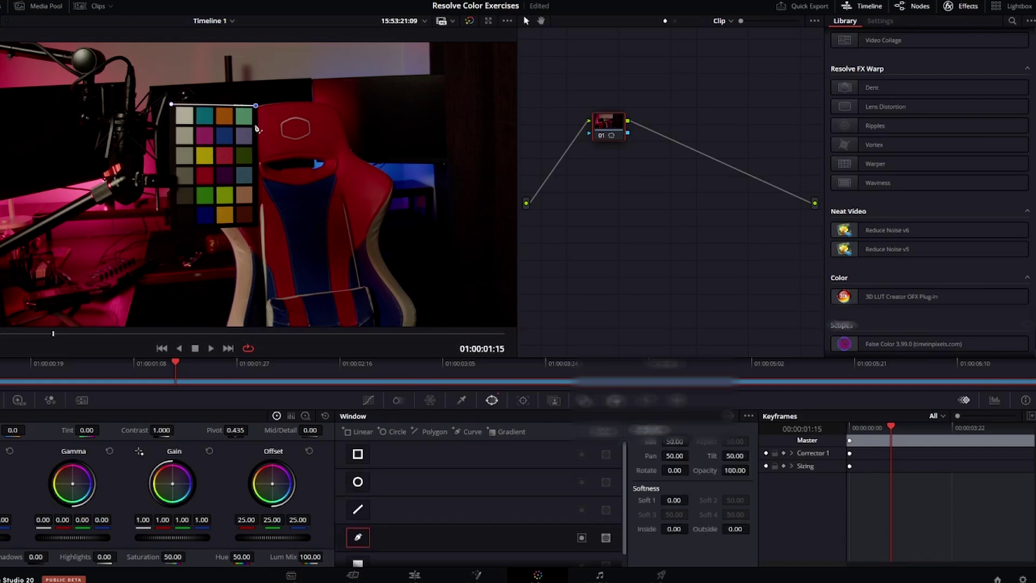
pyautogui.click(257, 224)
pyautogui.click(175, 228)
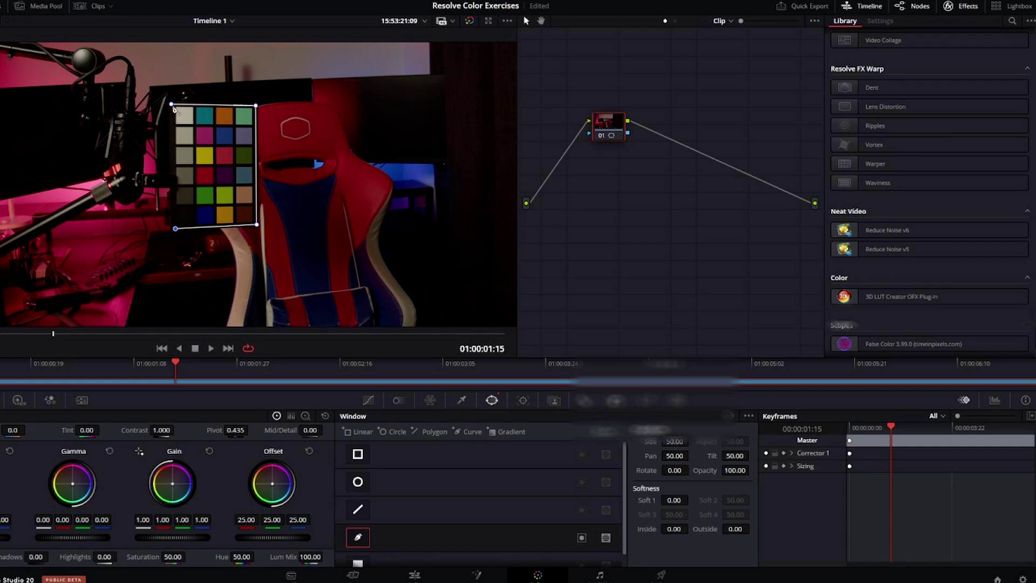
pyautogui.click(171, 104)
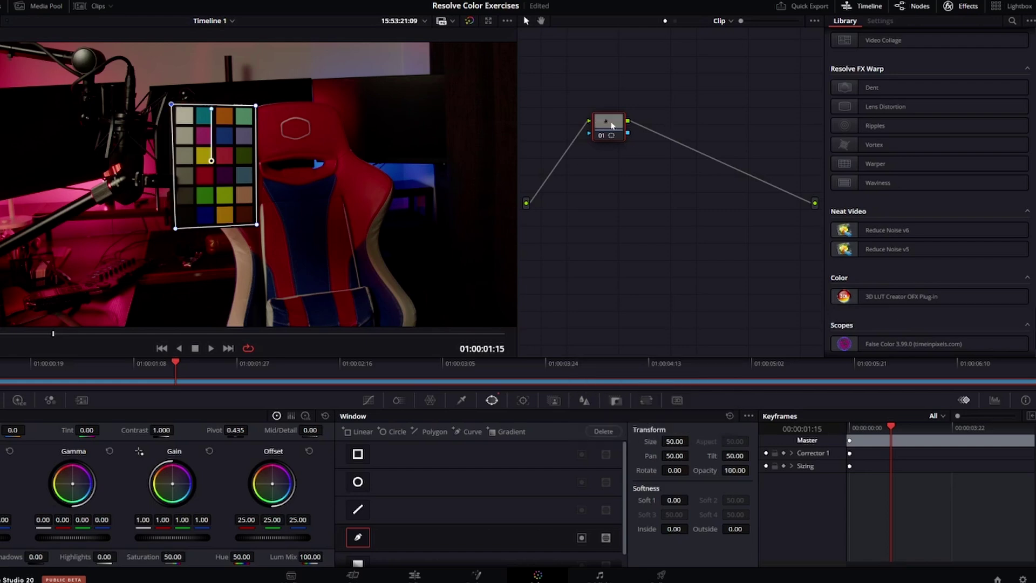
pyautogui.hotkey('shift', 'h')
# Add a serial node after node 01 and set node 01's Color Match chart type to Datacolor SpyderCheckr 24.
pyautogui.hotkey('alt', 's')
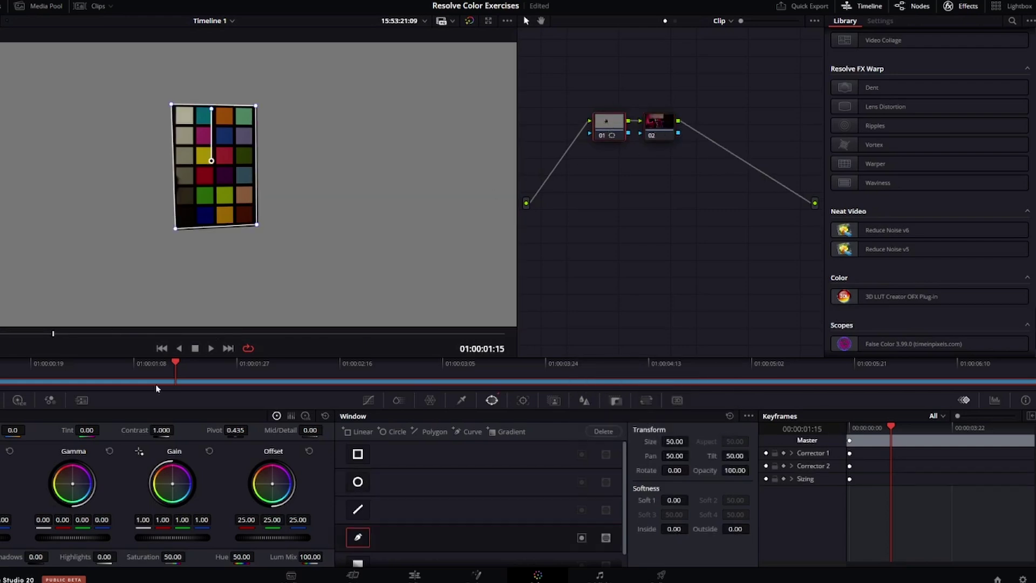
pyautogui.click(1, 400)
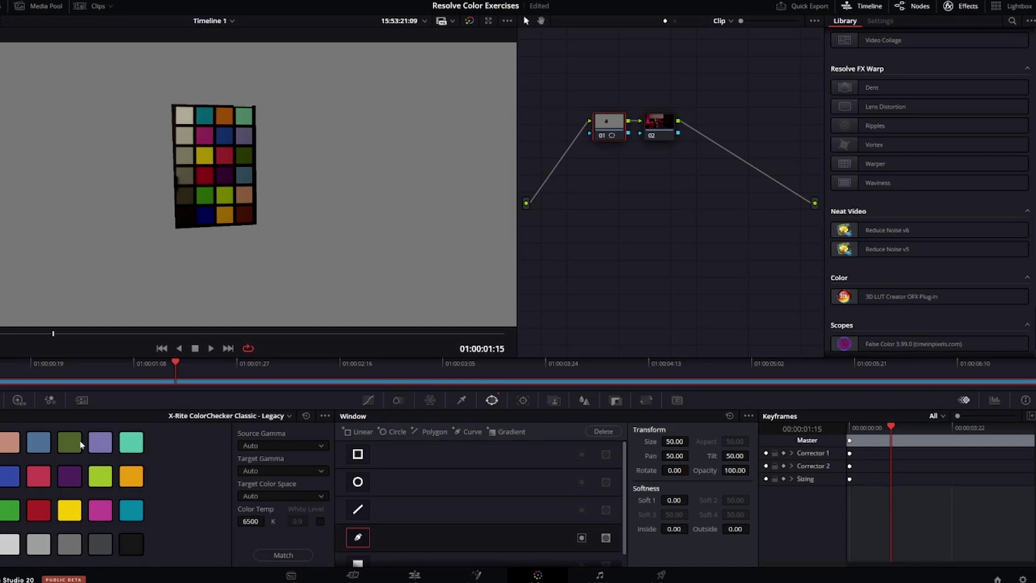
pyautogui.click(227, 417)
pyautogui.click(199, 436)
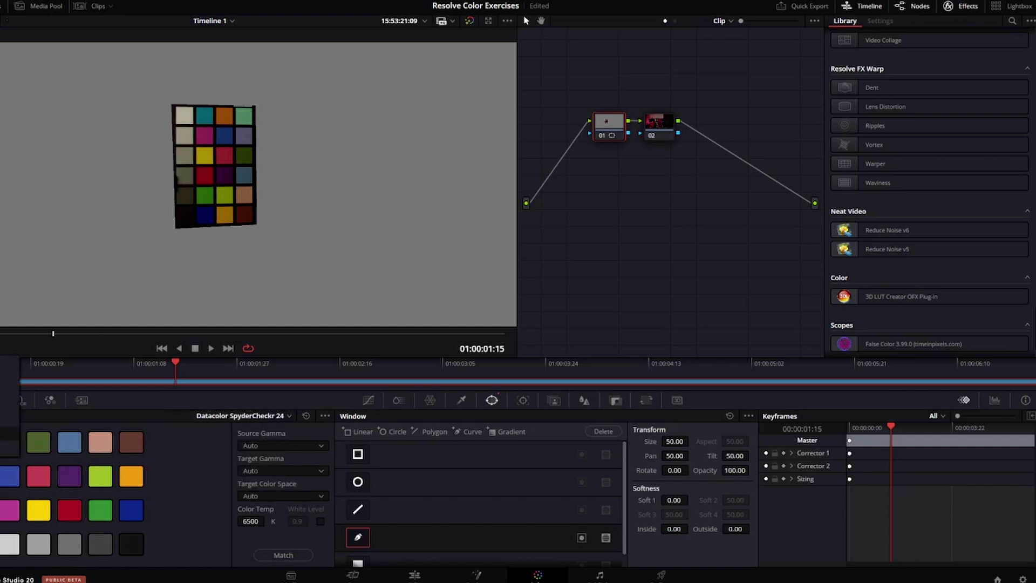
# Show the color chart overlay and fit its four corners to the chart, with the white patch row starting at the chart's upper-left corner.
pyautogui.click(11, 426)
pyautogui.moveTo(149, 266); pyautogui.dragTo(253, 222)
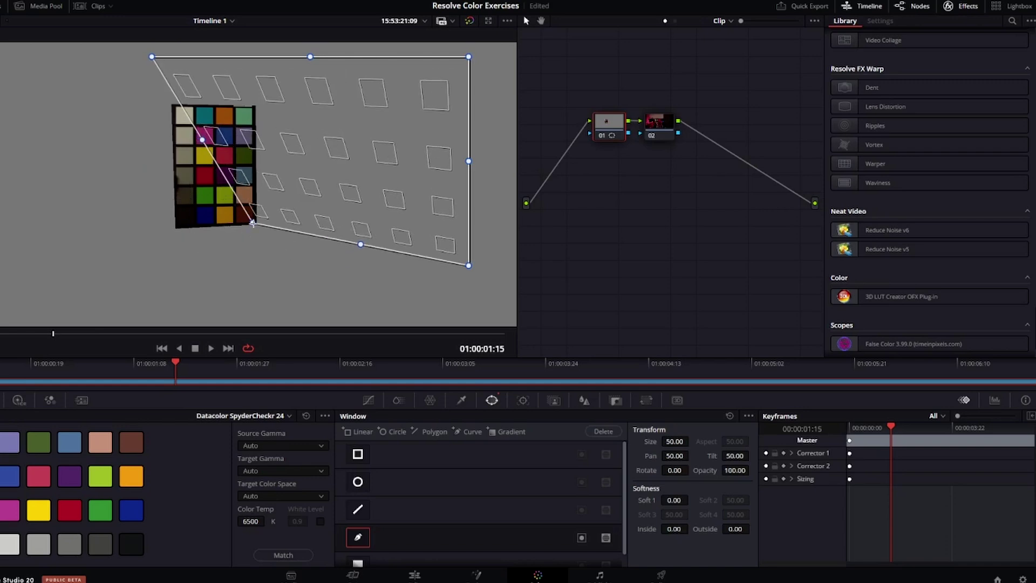
pyautogui.moveTo(152, 56); pyautogui.dragTo(182, 211)
pyautogui.moveTo(468, 56); pyautogui.dragTo(173, 104)
pyautogui.moveTo(469, 265); pyautogui.dragTo(254, 105)
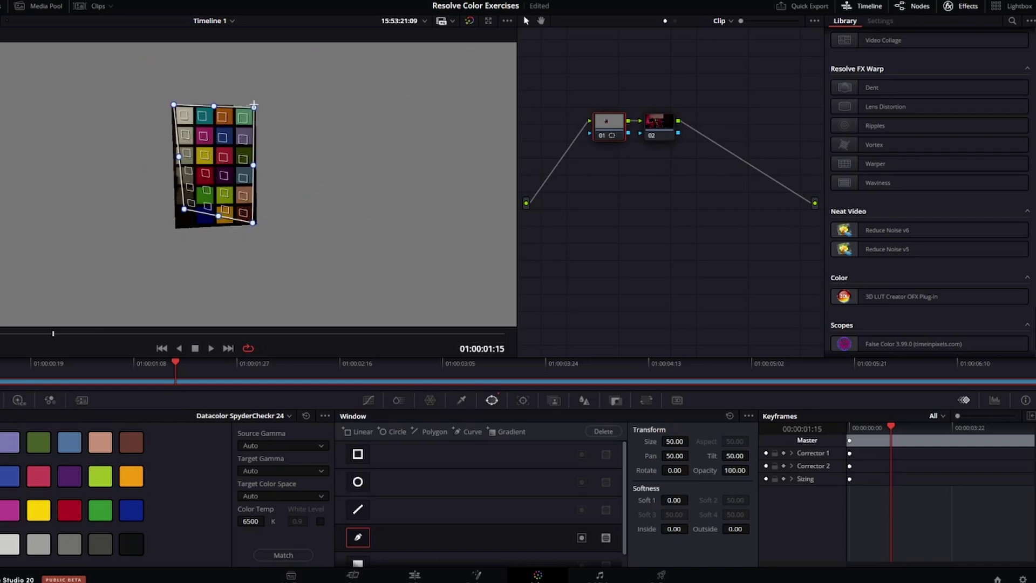
pyautogui.scroll(4, 249, 227)
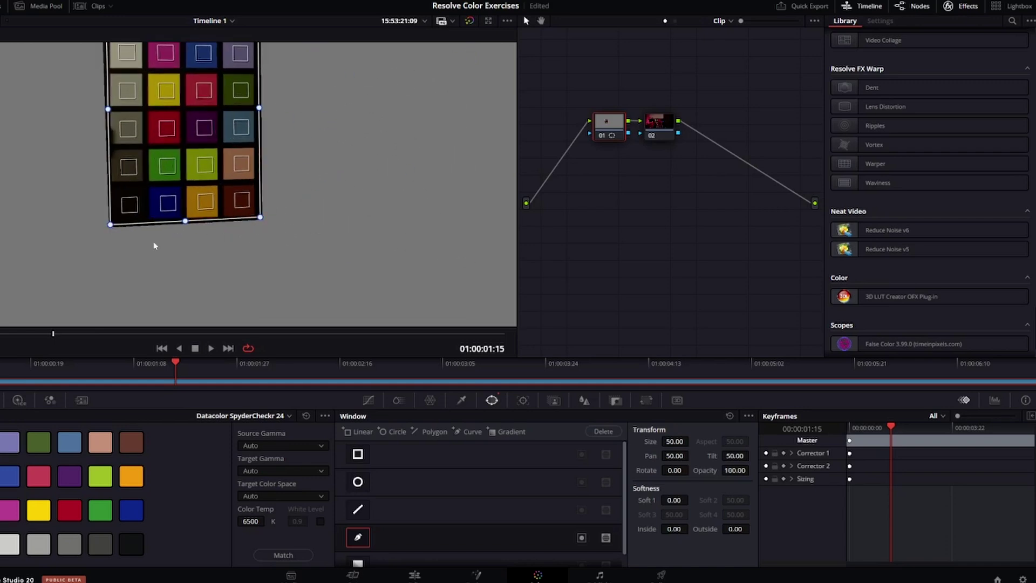
pyautogui.hotkey('shift', 'z')
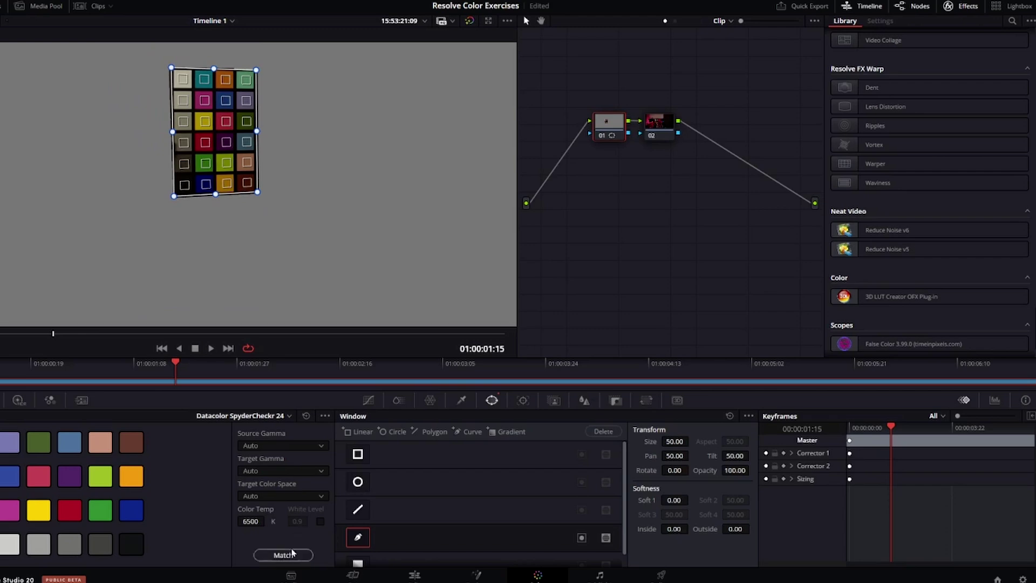
# Match node 01 to the SpyderCheckr 24 reference colors and remove its pen window so the correction covers the whole image.
pyautogui.click(292, 553)
pyautogui.click(604, 139)
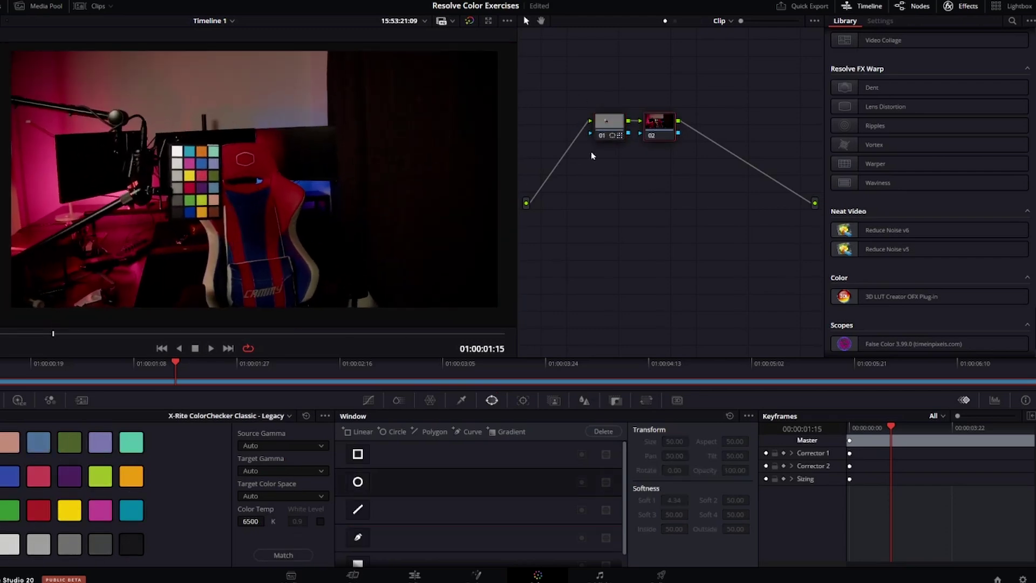
pyautogui.click(605, 135)
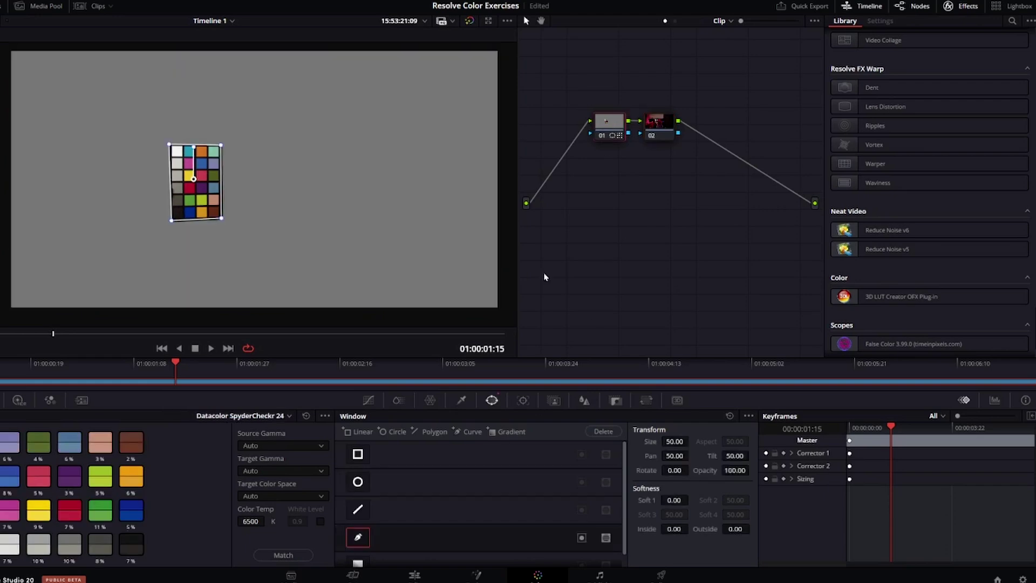
pyautogui.click(657, 124)
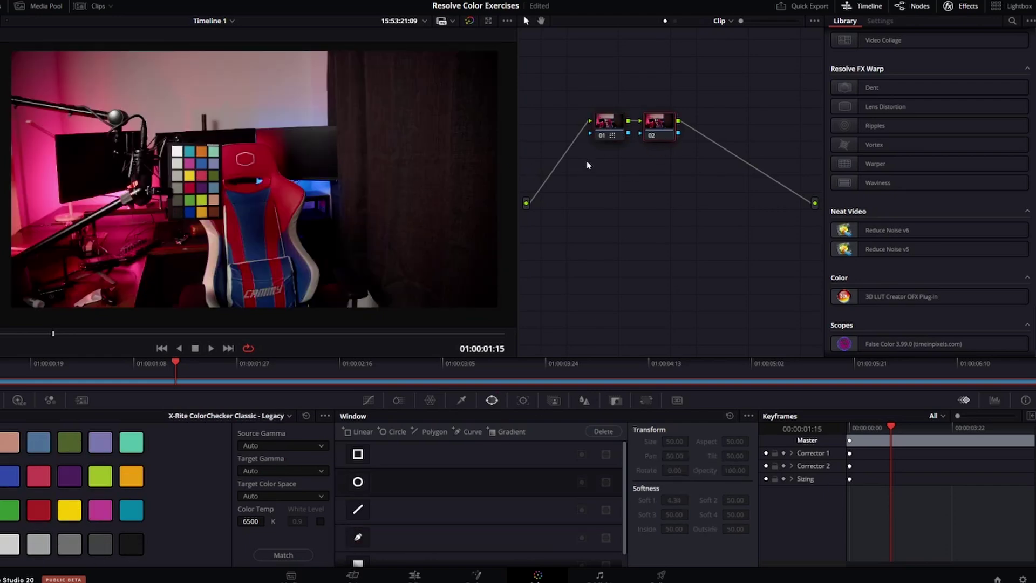
# Compare the image with node 01 disabled and enabled, and examine the matched chart, chair, wall and dark areas up close.
pyautogui.click(602, 136)
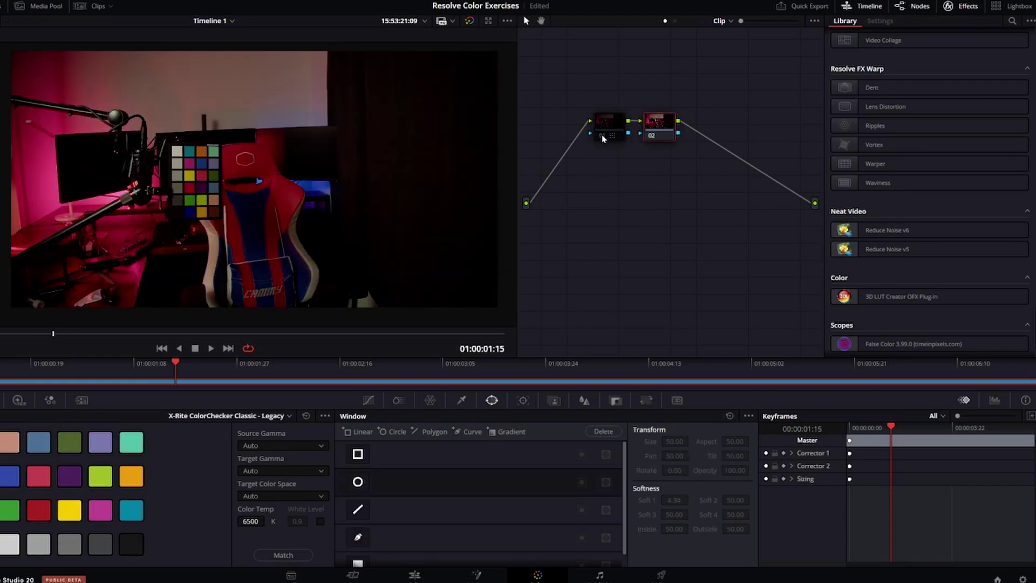
pyautogui.click(602, 136)
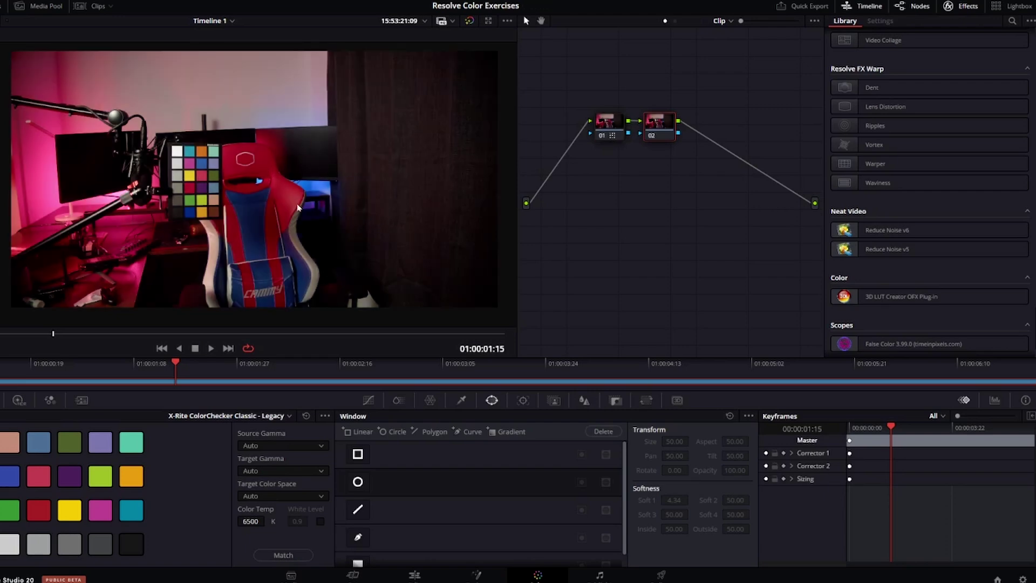
pyautogui.scroll(2, 278, 264)
pyautogui.scroll(-3, 280, 262)
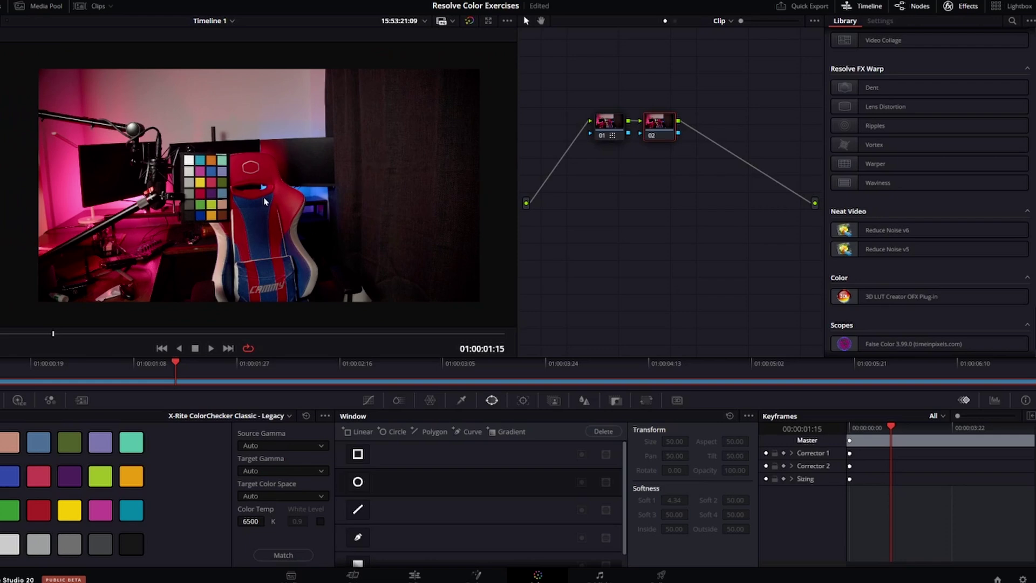
pyautogui.scroll(1, 291, 229)
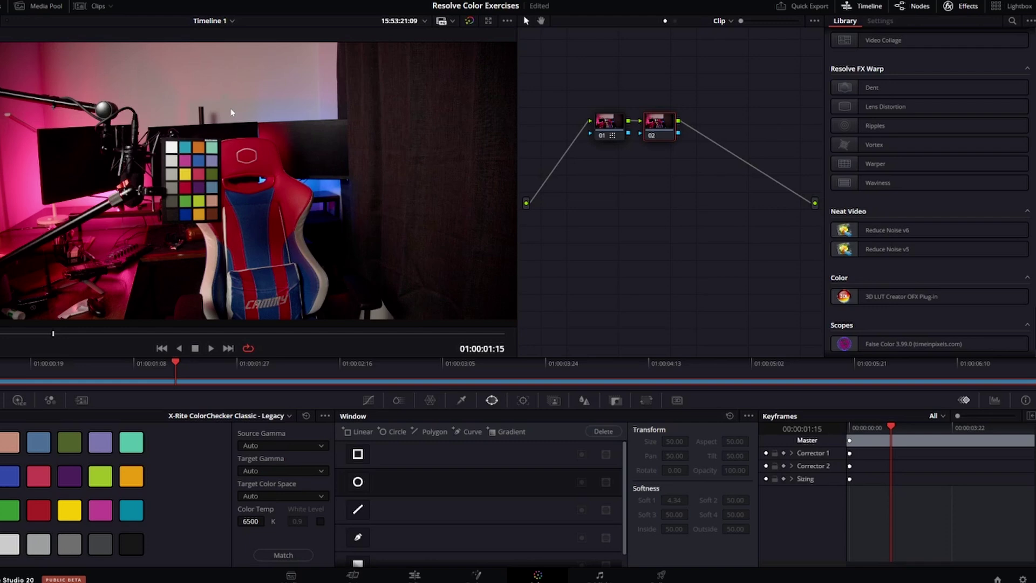
pyautogui.scroll(3, 64, 170)
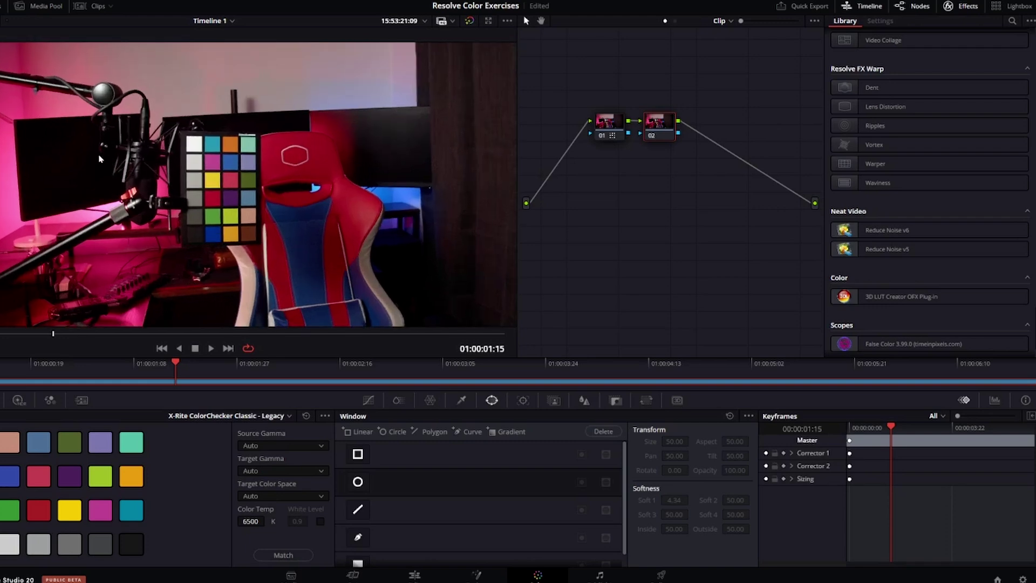
pyautogui.scroll(3, 81, 179)
pyautogui.scroll(-2, 162, 185)
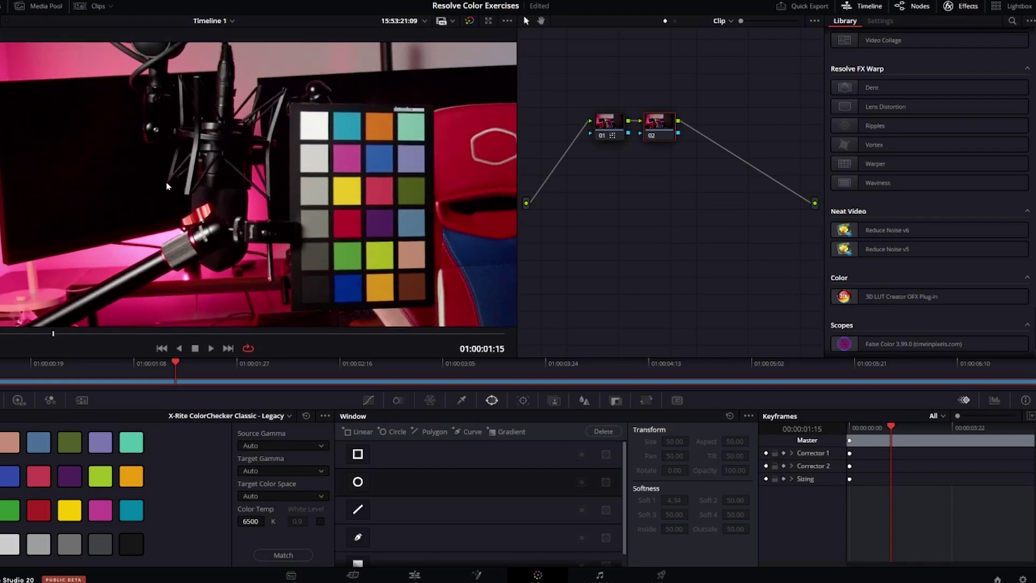
pyautogui.moveTo(193, 173); pyautogui.dragTo(125, 322)
pyautogui.scroll(-5, 203, 231)
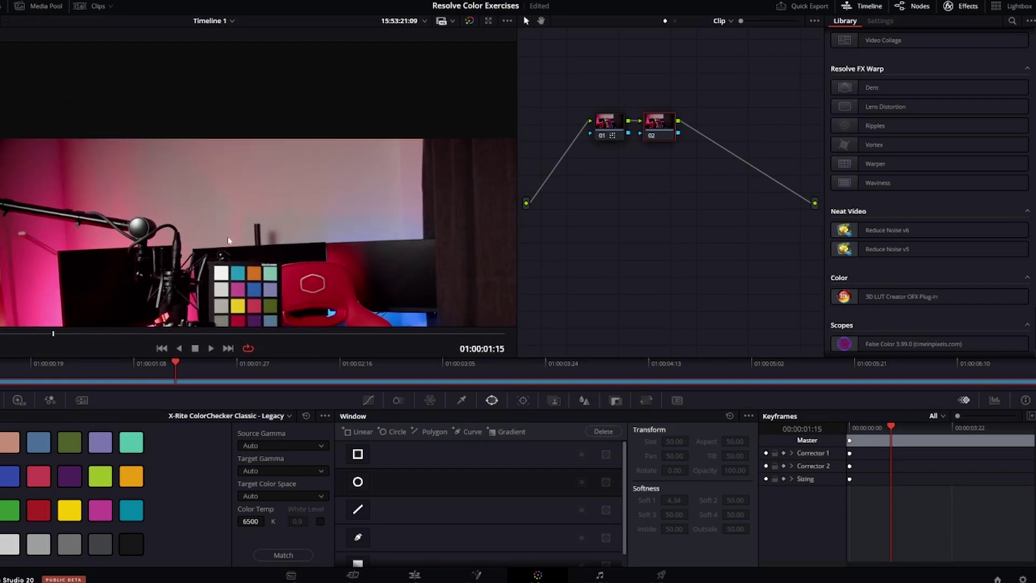
pyautogui.moveTo(233, 206); pyautogui.dragTo(197, 172)
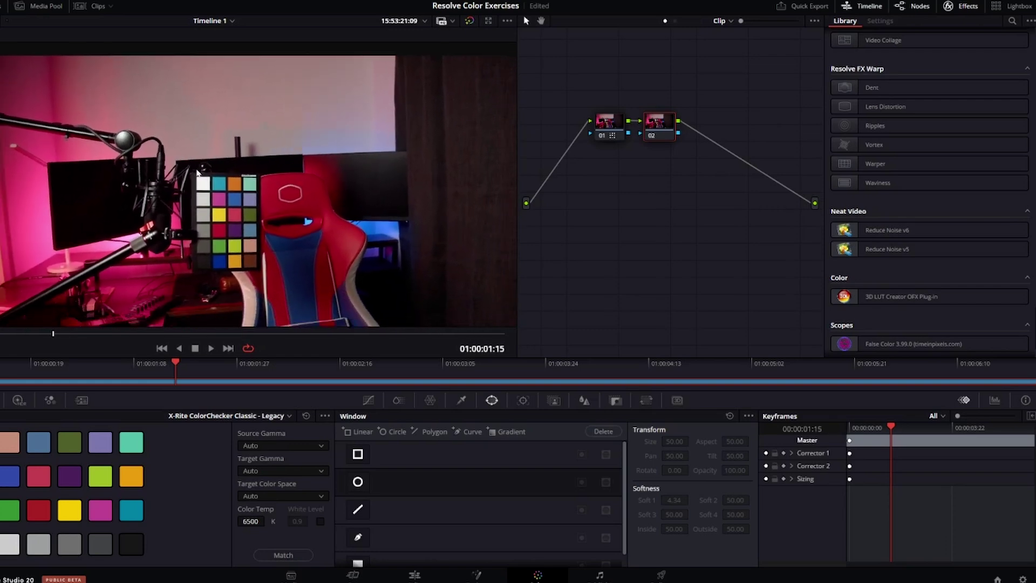